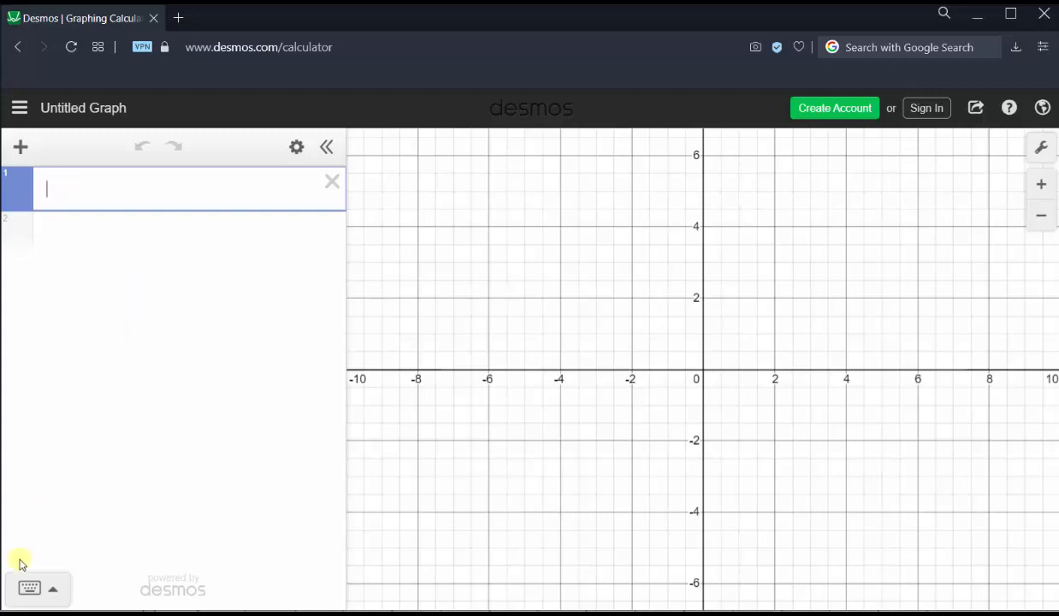
Show the on-screen math keypad and enter 2 + 3 · 5 as the first expression
click(29, 589)
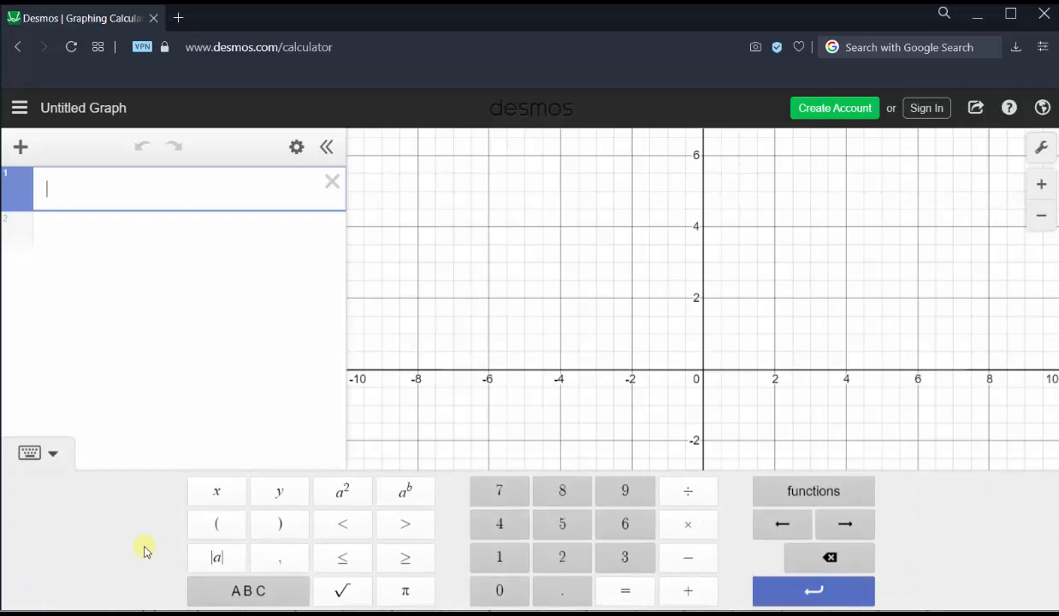
click(575, 566)
click(684, 592)
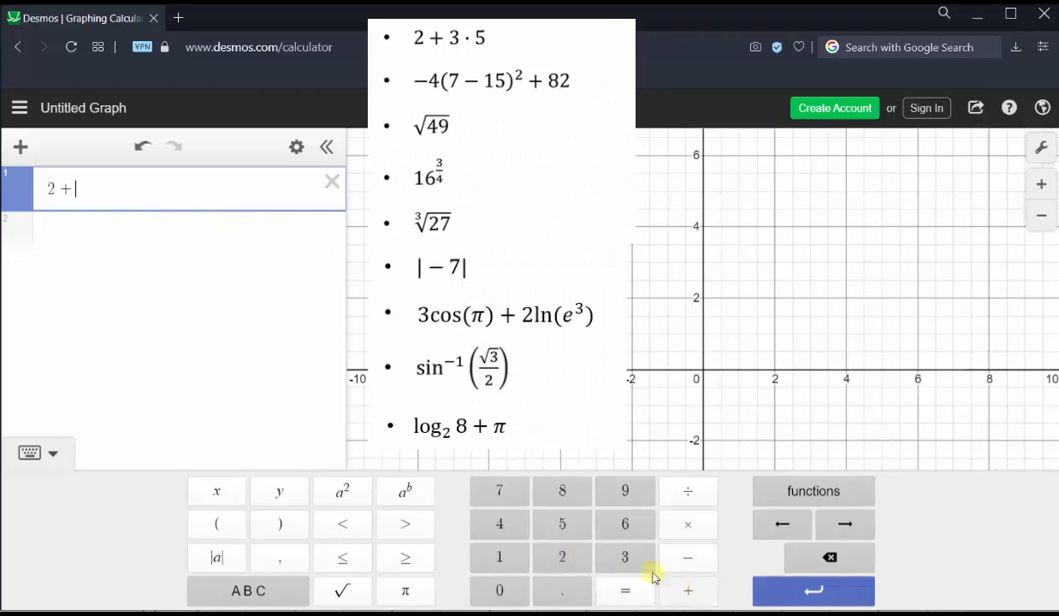
click(629, 558)
click(685, 524)
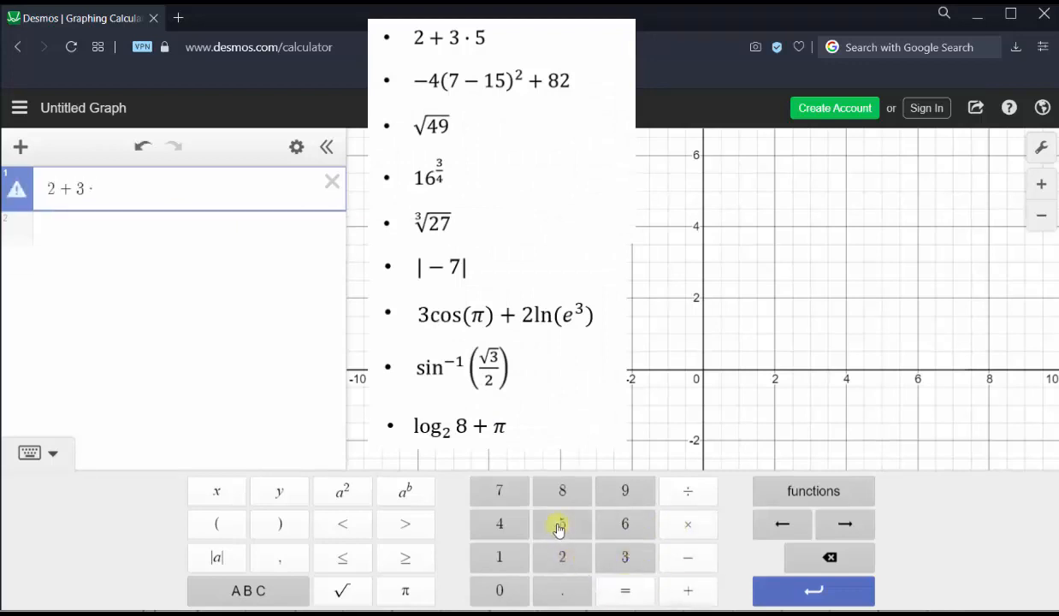
click(561, 526)
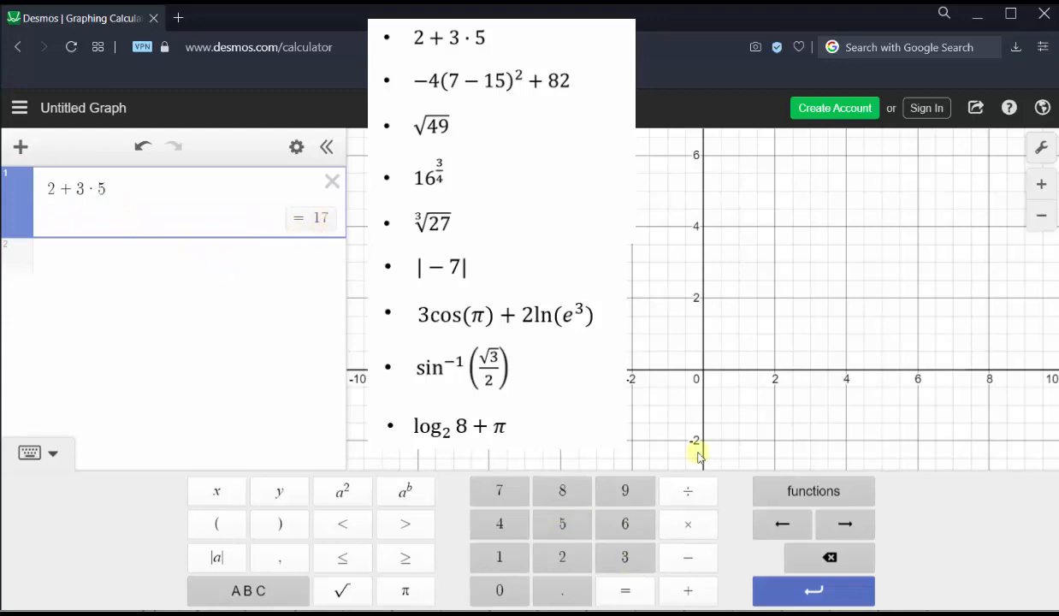
click(811, 592)
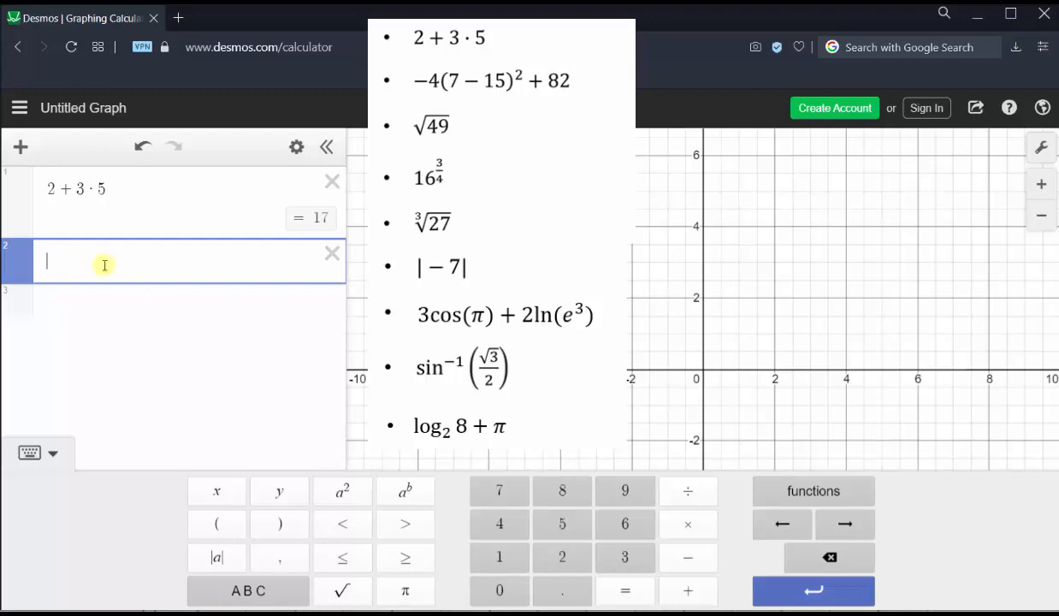
Enter −4(7 − 15)² + 82 as the second expression
click(680, 558)
click(503, 522)
click(221, 523)
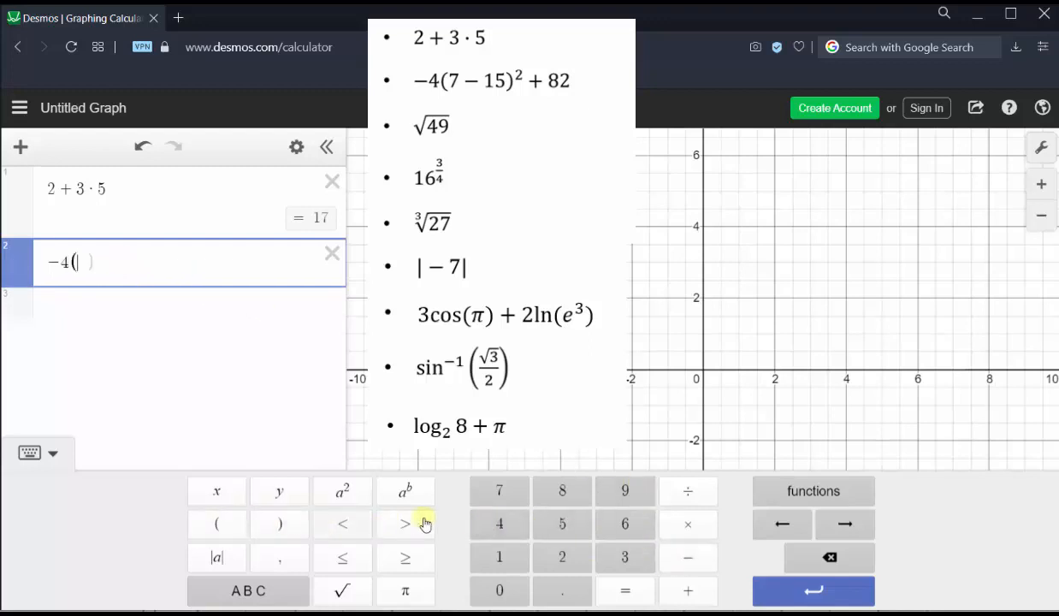
click(501, 491)
click(680, 558)
click(499, 557)
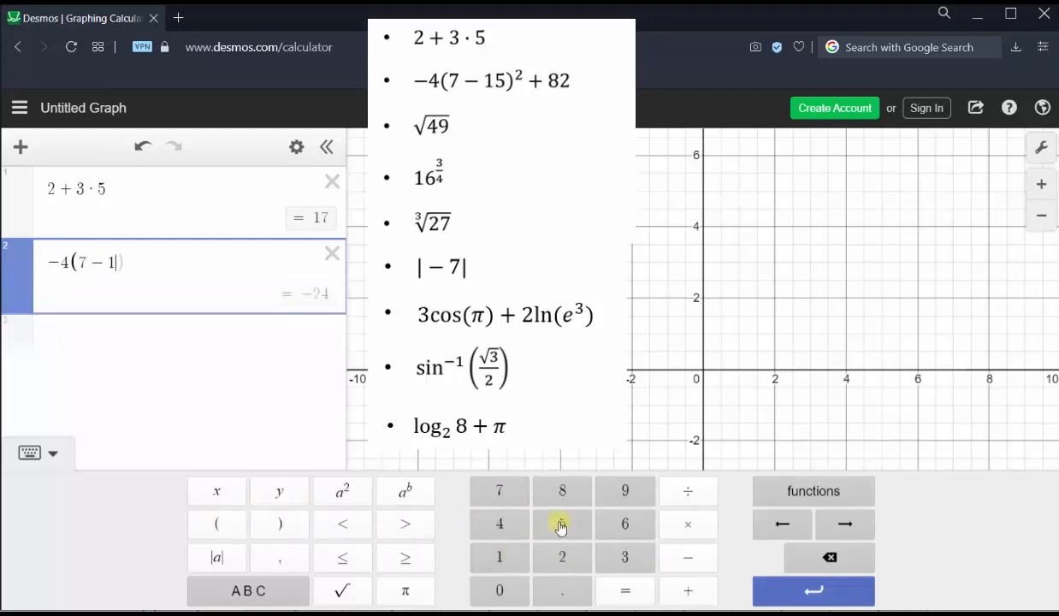
click(562, 524)
click(282, 523)
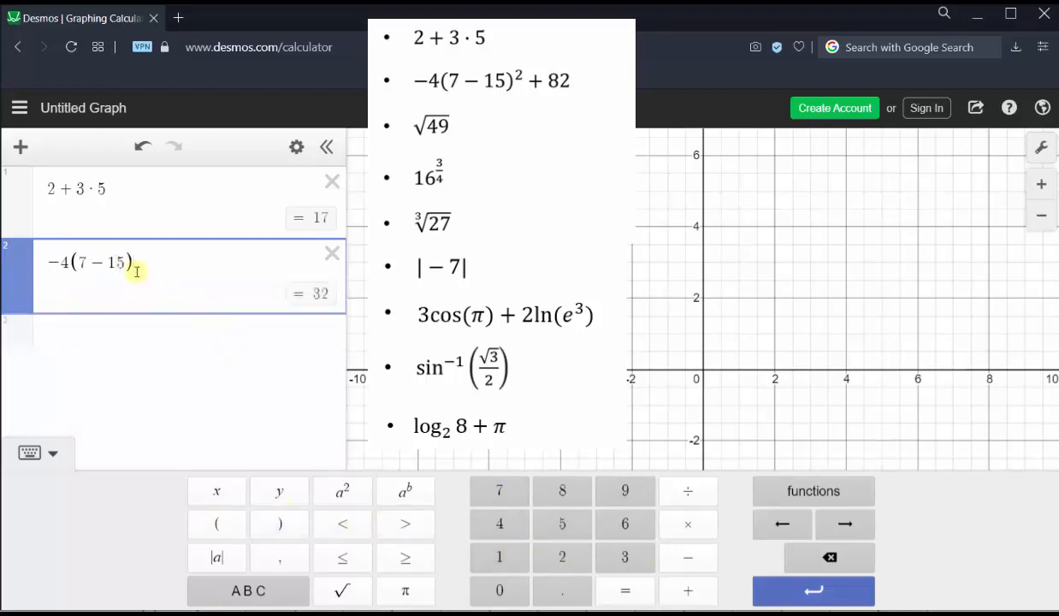
click(346, 493)
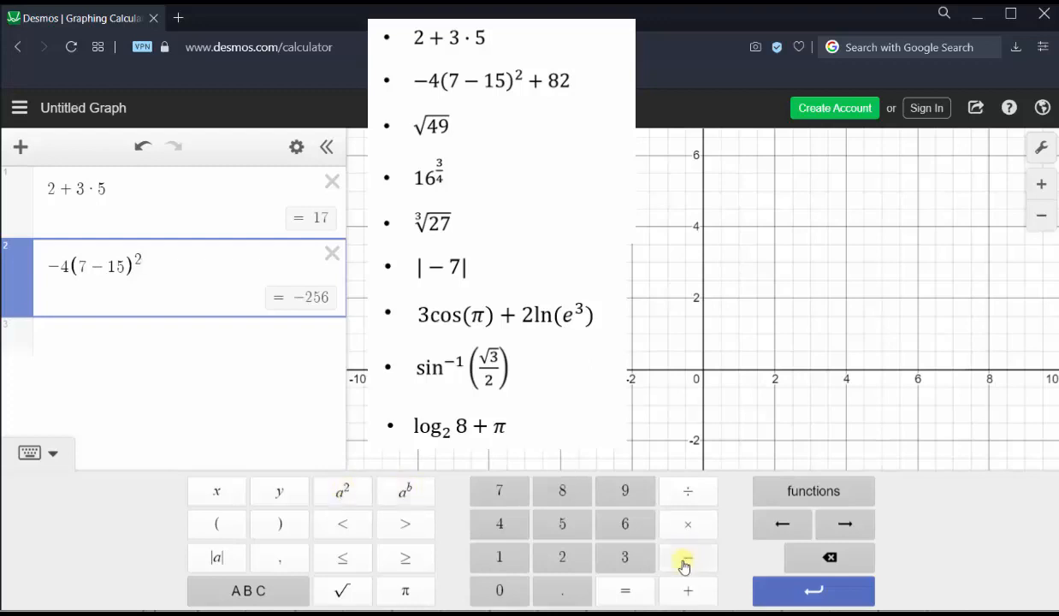
click(688, 588)
click(590, 498)
click(568, 554)
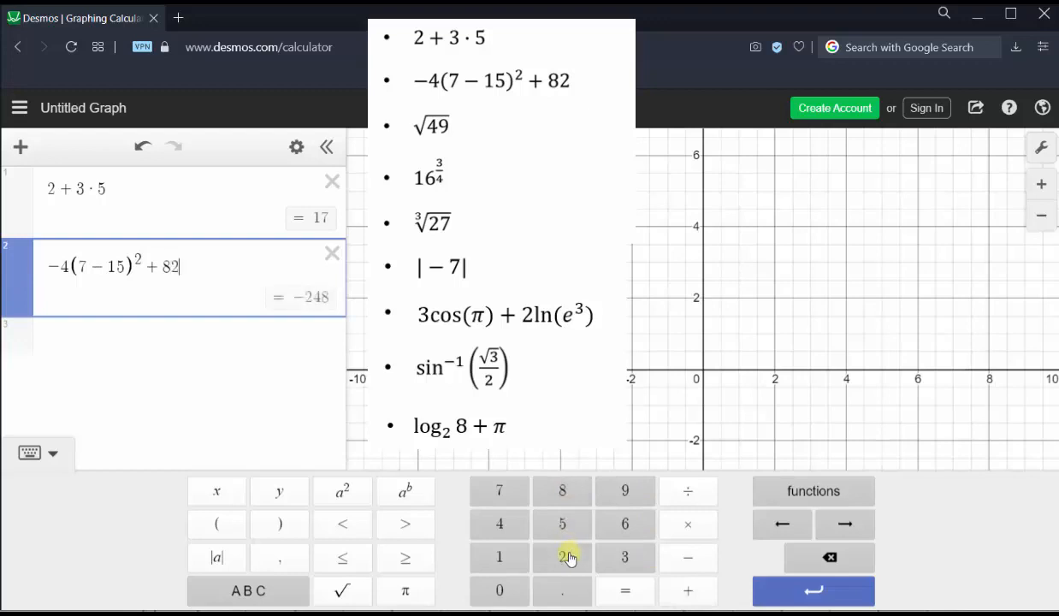
click(791, 592)
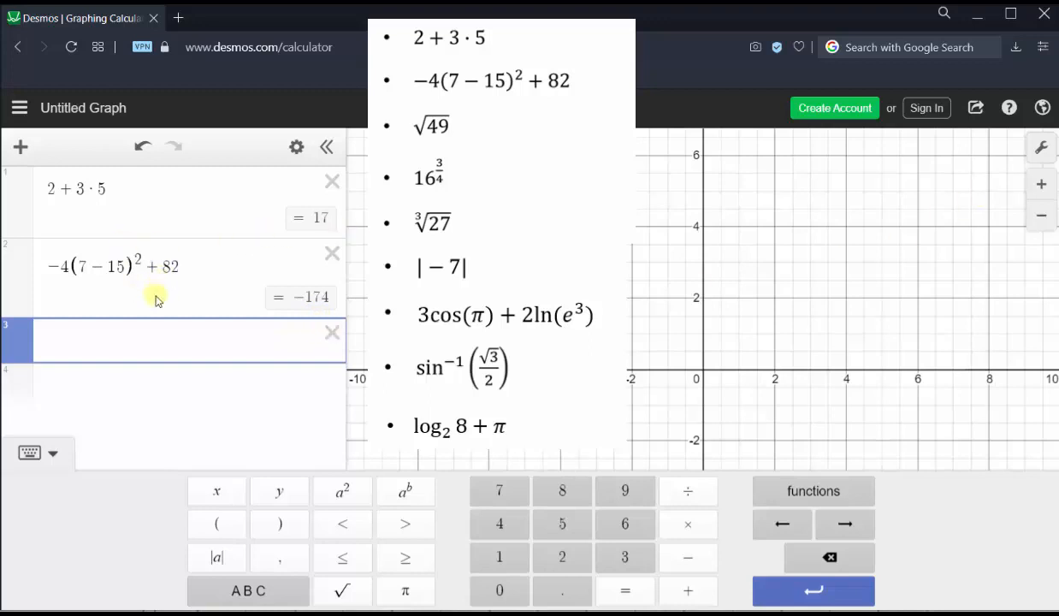
Enter the square root of 49 as the third expression
click(341, 595)
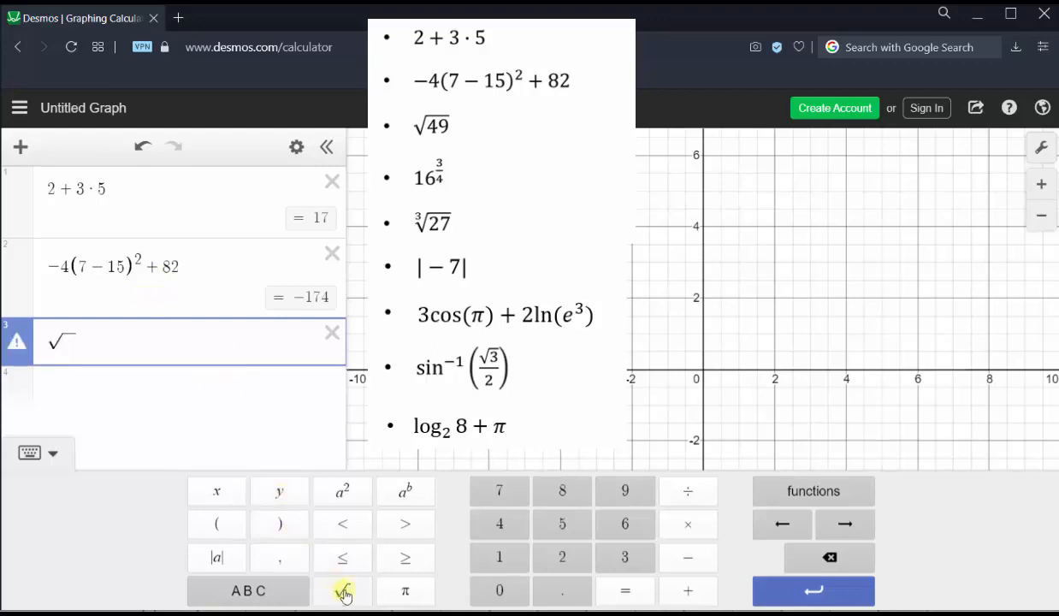
click(500, 524)
click(623, 494)
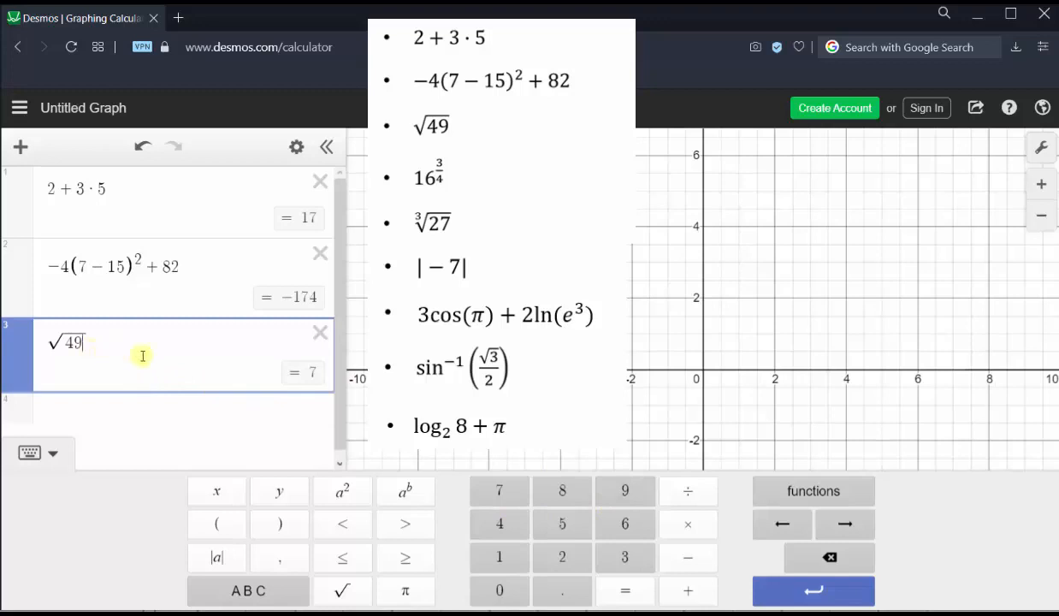
click(796, 591)
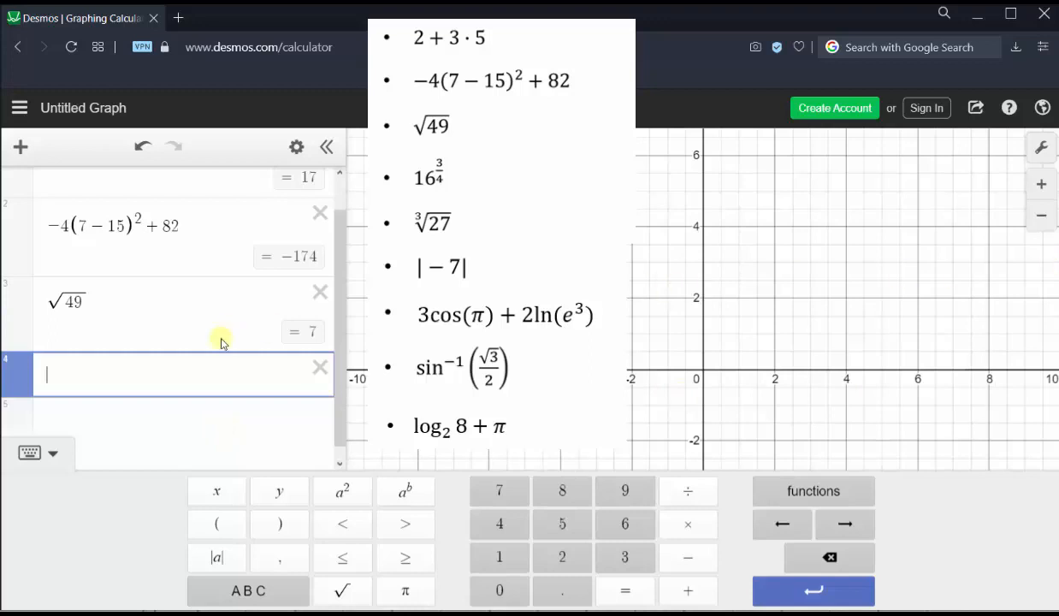
Enter 16 raised to the fractional power 3/4 as the fourth expression
click(496, 557)
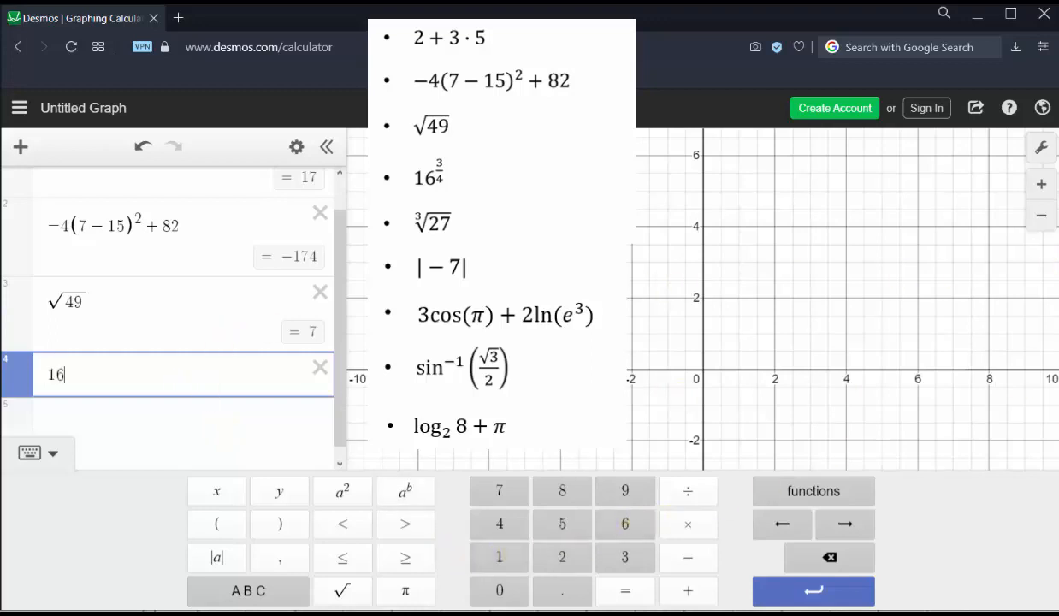
click(405, 495)
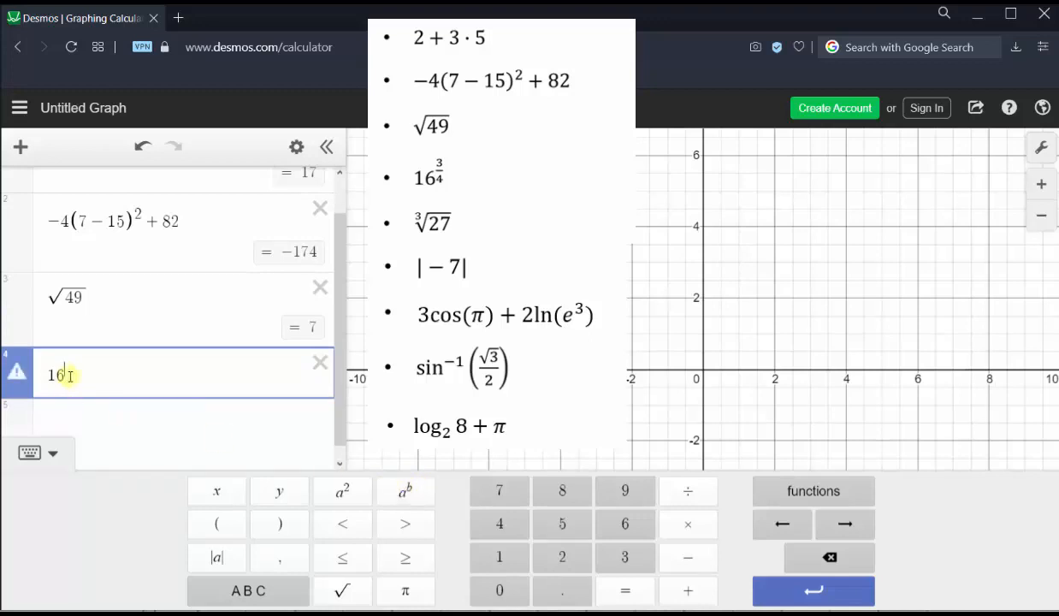
click(629, 557)
click(688, 494)
click(503, 524)
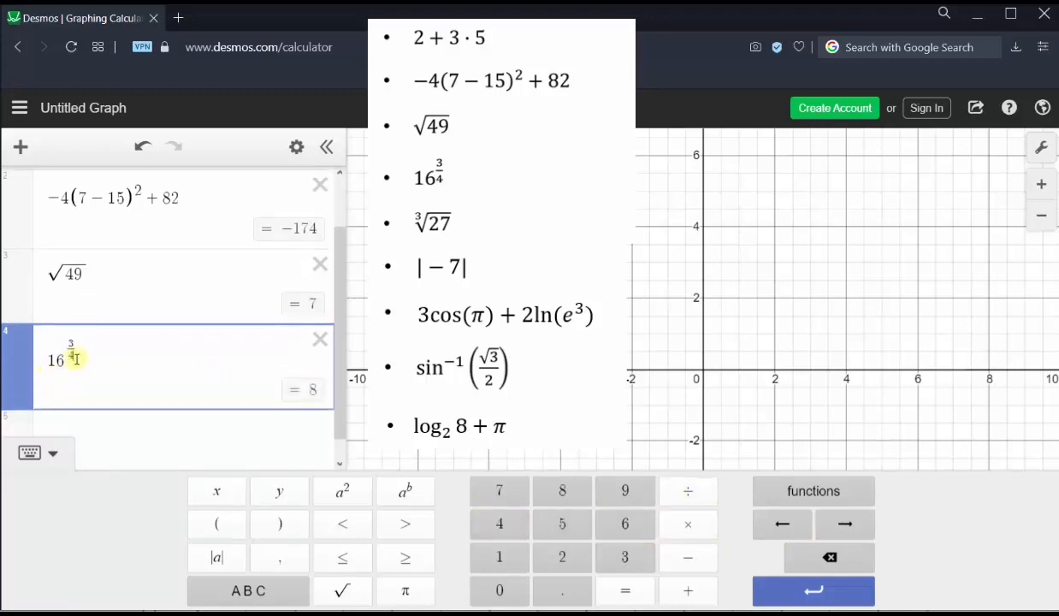
click(805, 591)
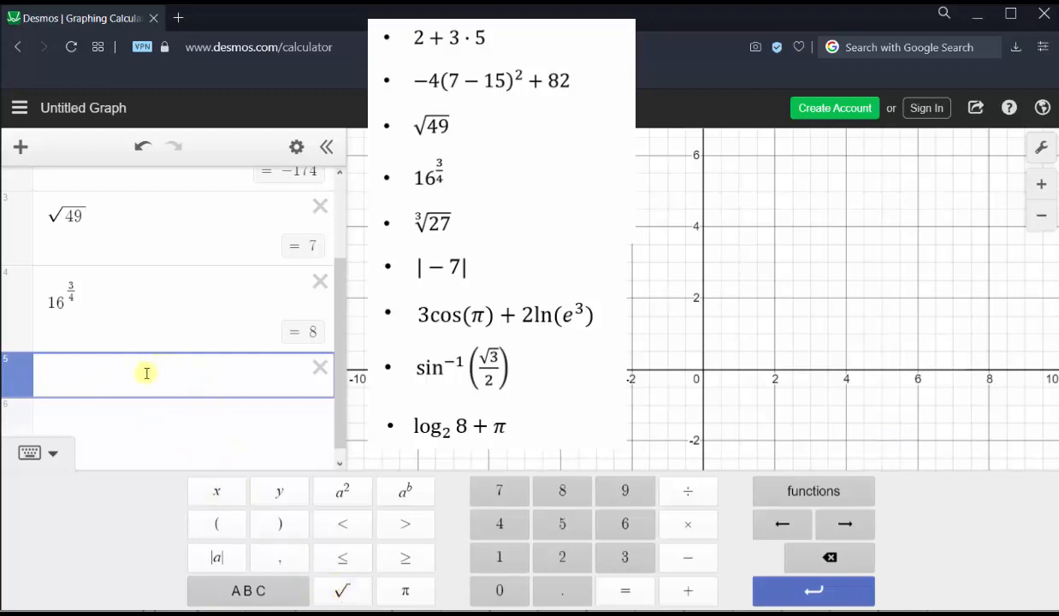
Enter the cube root of 27 as the fifth expression, using the nth-root function with index 3
click(820, 494)
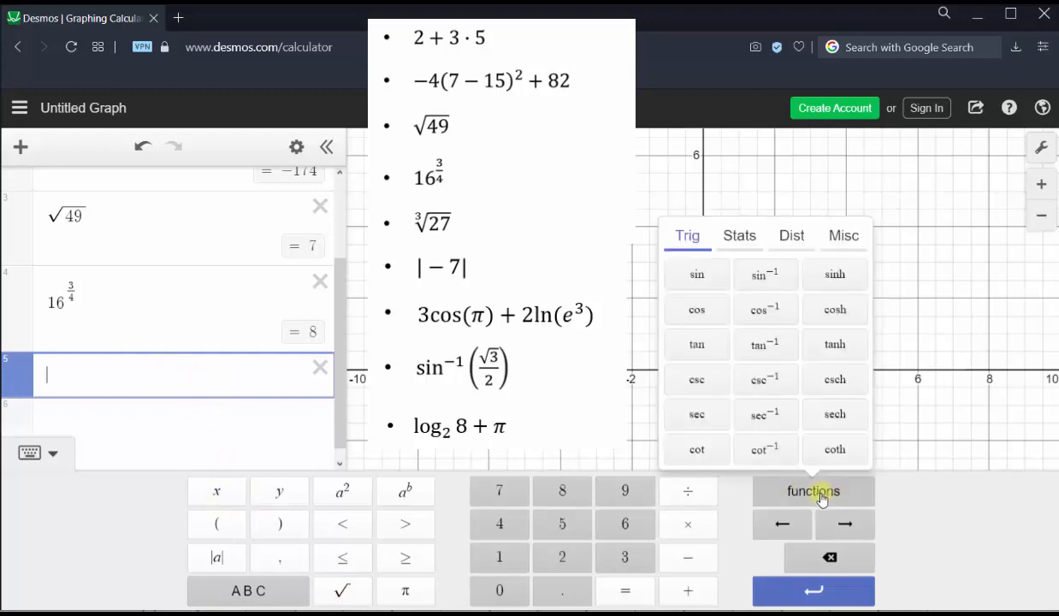
click(846, 237)
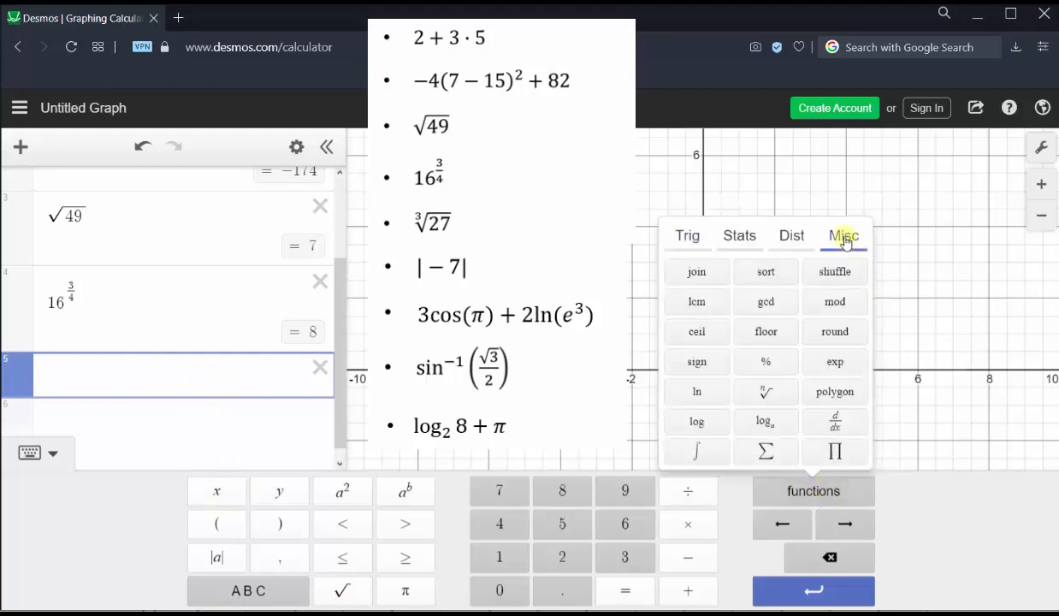
click(767, 392)
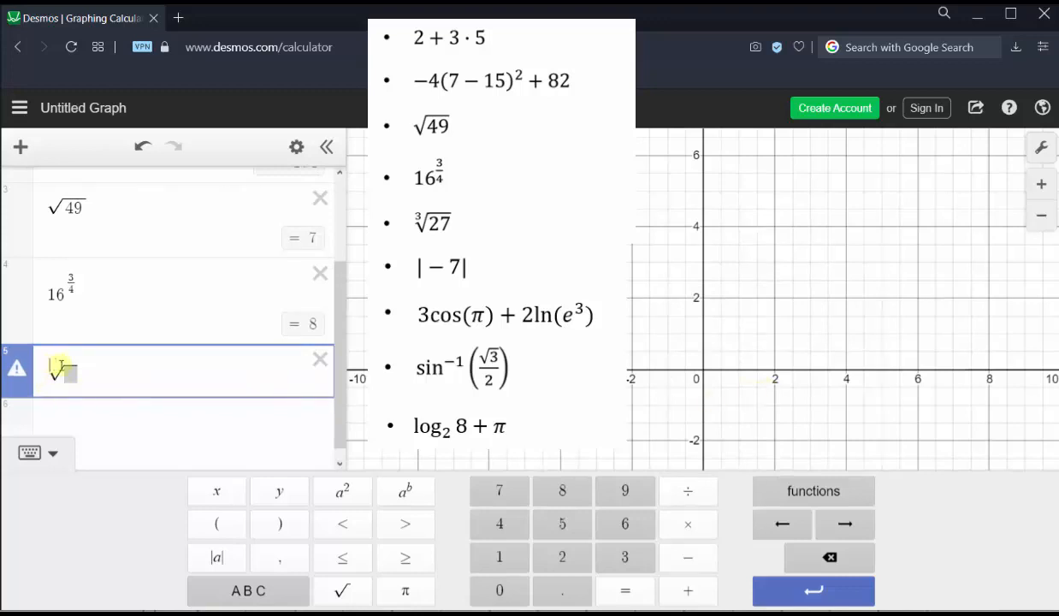
click(618, 557)
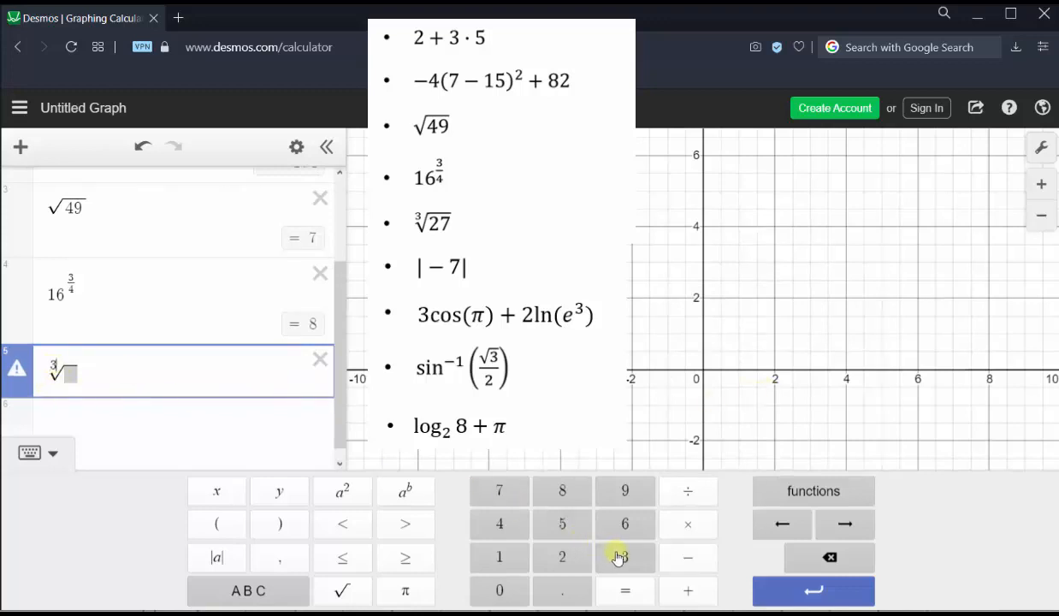
click(846, 523)
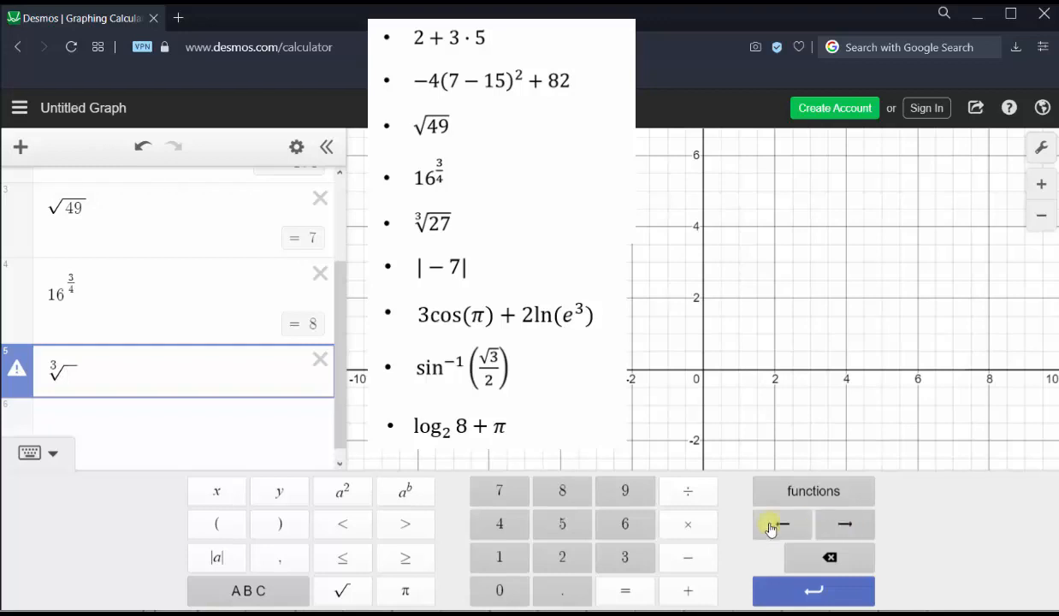
click(554, 560)
click(503, 496)
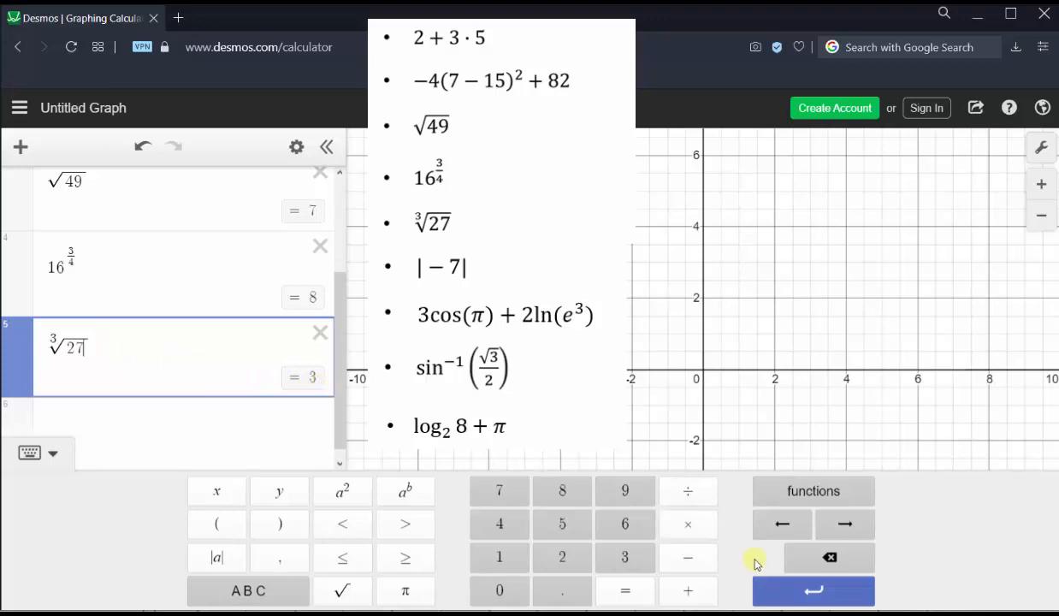
click(805, 590)
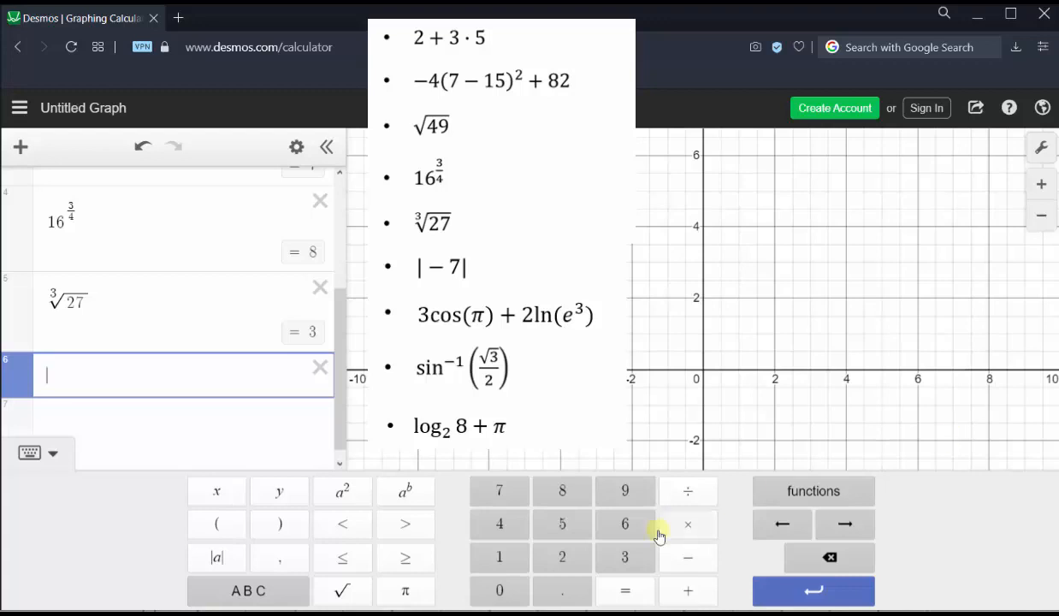
Enter the absolute value of −7 as the sixth expression
click(216, 558)
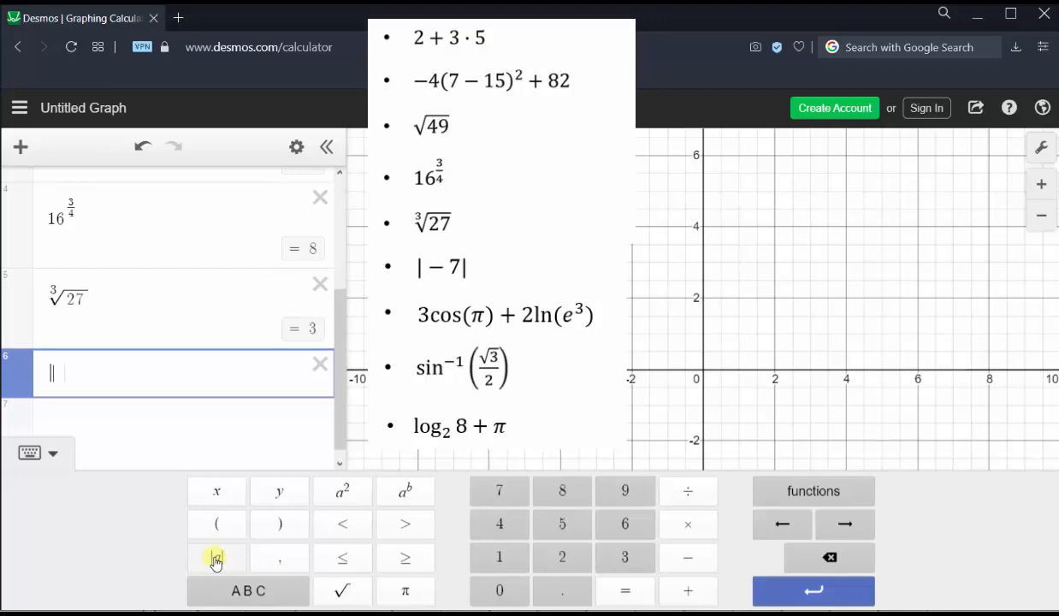
click(664, 557)
click(500, 491)
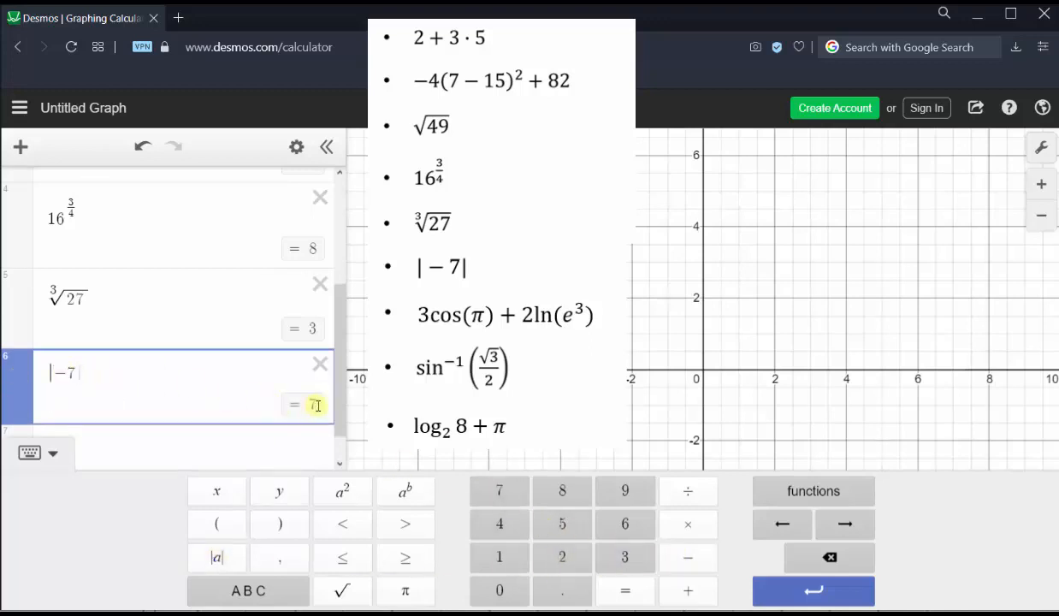
click(787, 589)
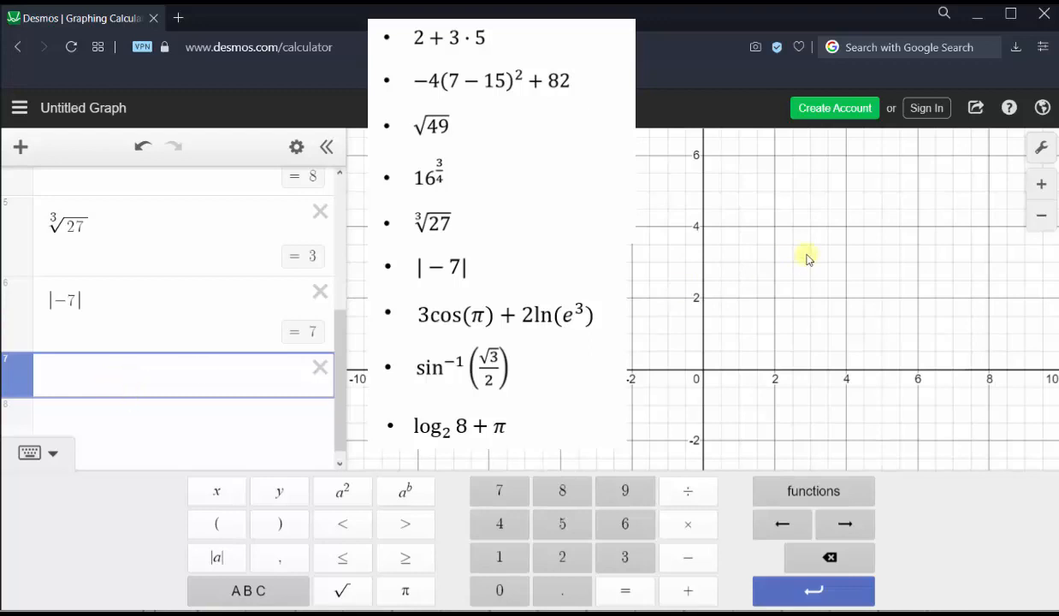
Try the degrees angle mode in the graph settings and return it to radians
click(1041, 147)
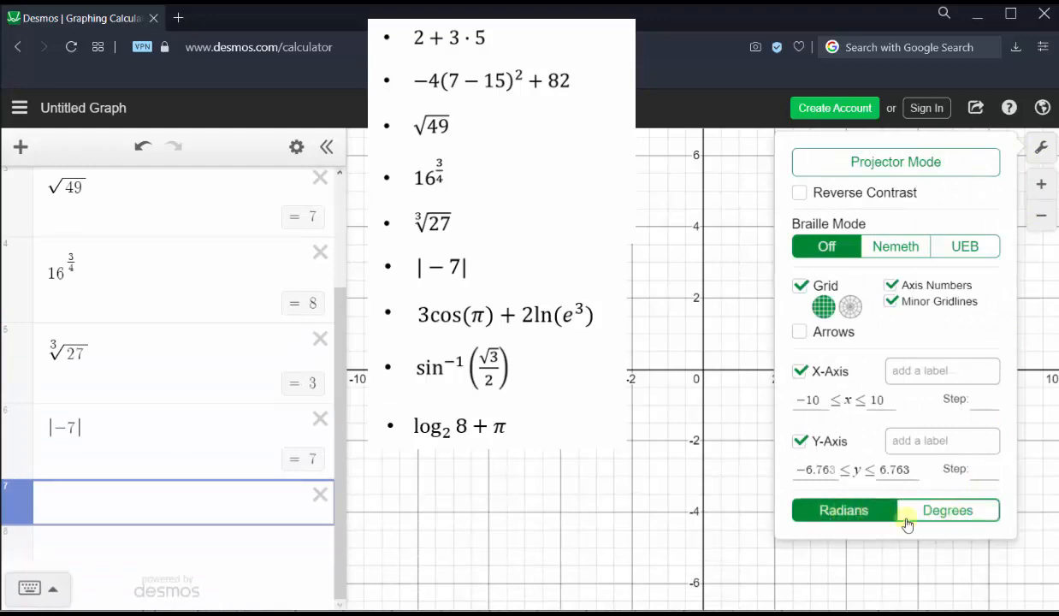
click(945, 511)
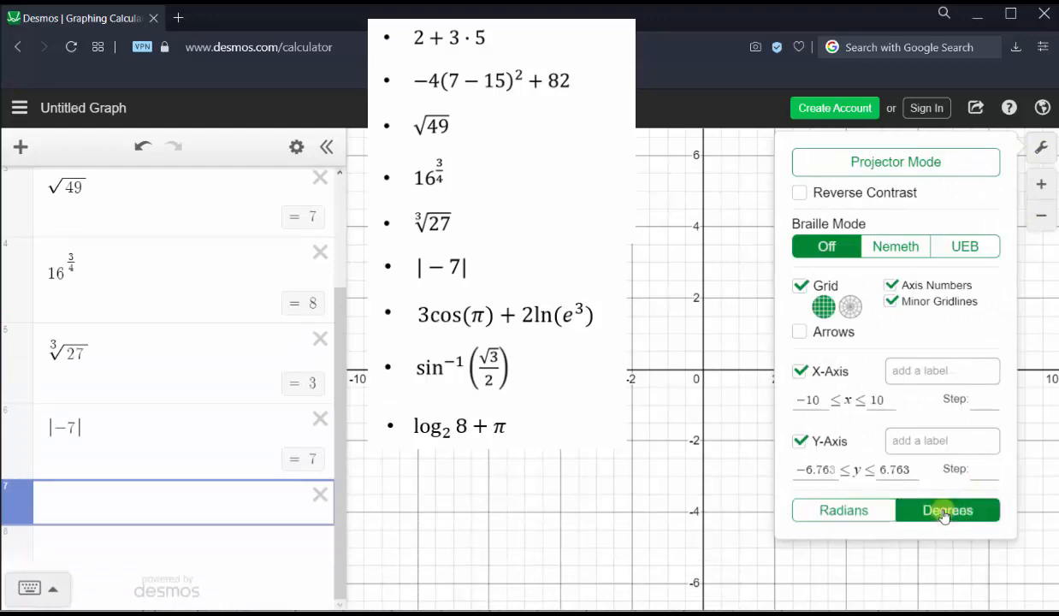
click(827, 511)
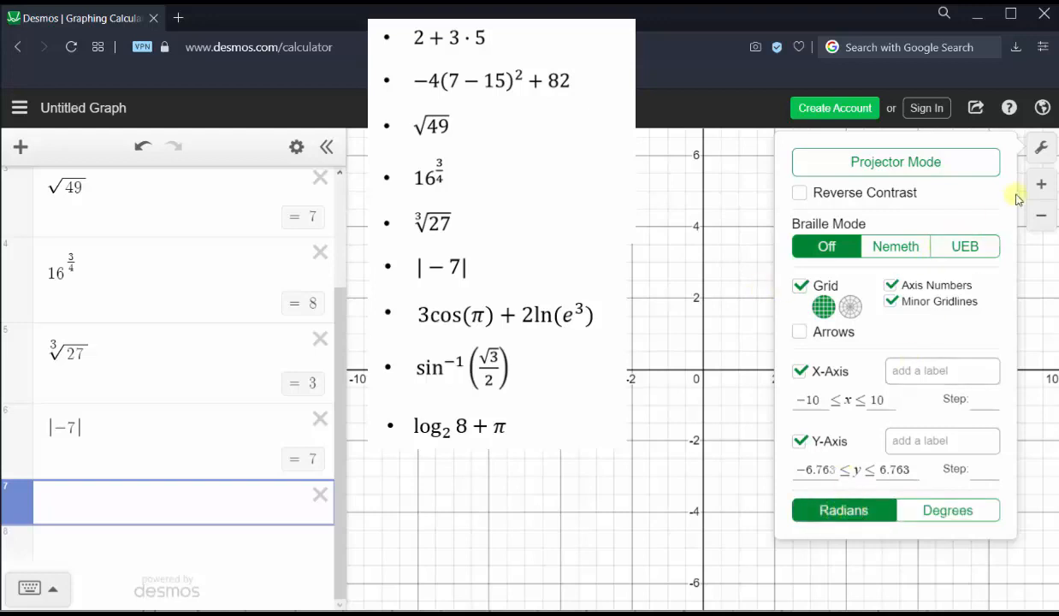
click(1042, 152)
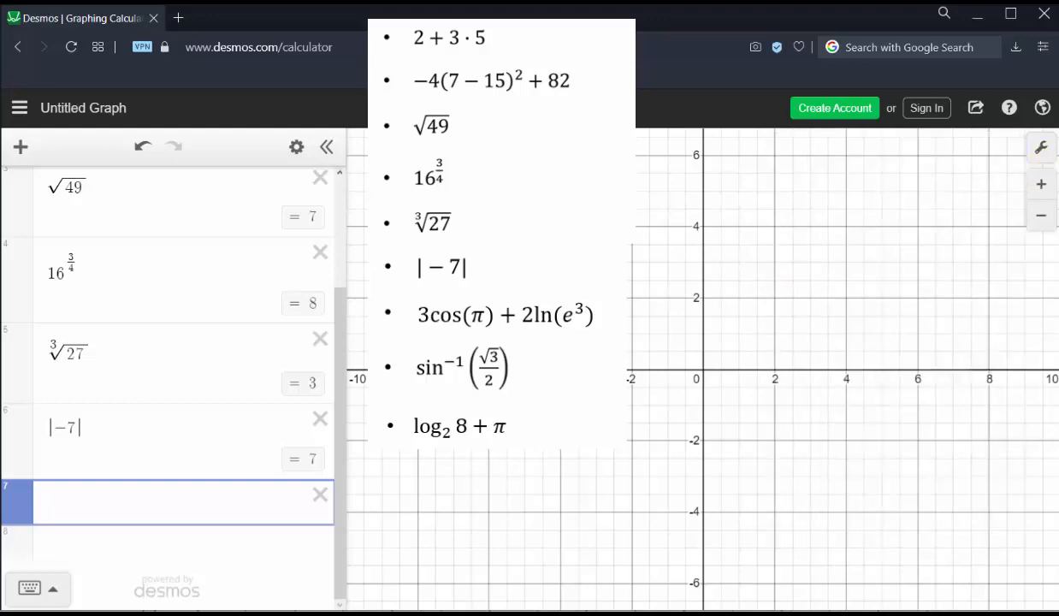
Begin the seventh expression with 3 times the cosine of π, closing the parenthesis after π
click(213, 503)
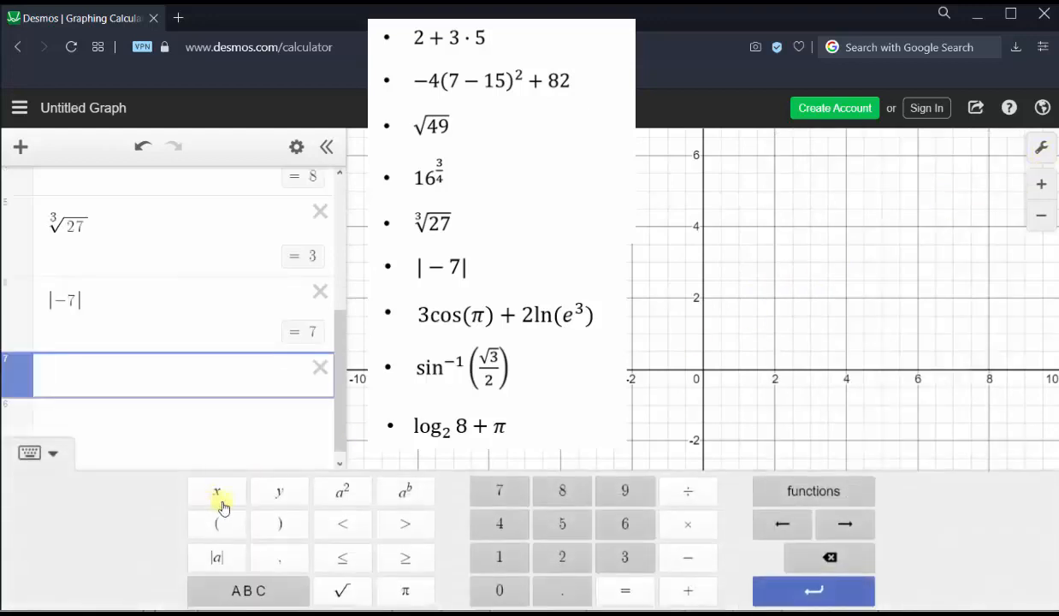
click(625, 562)
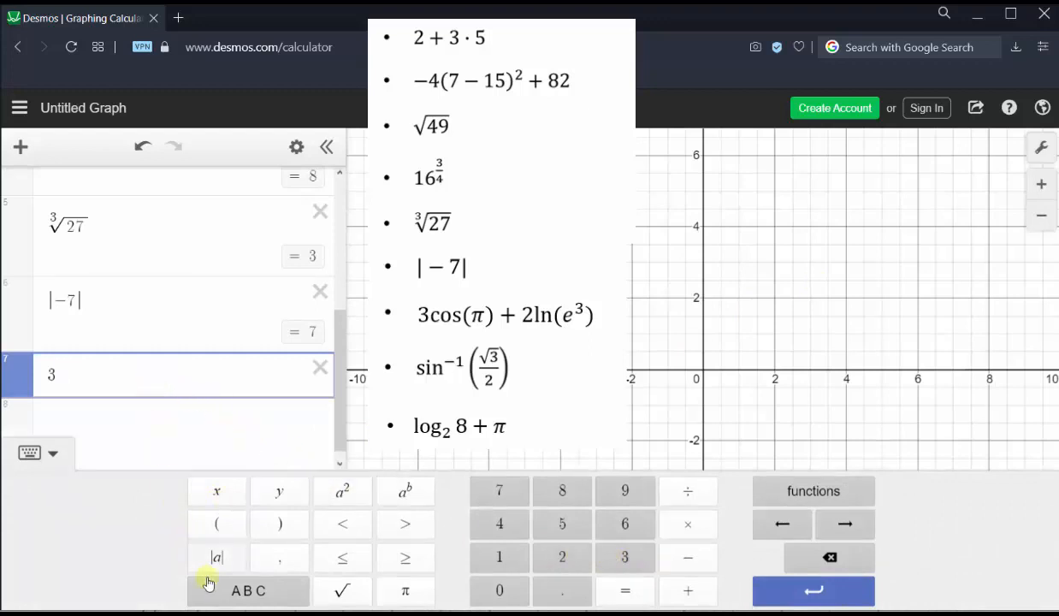
click(231, 590)
click(236, 590)
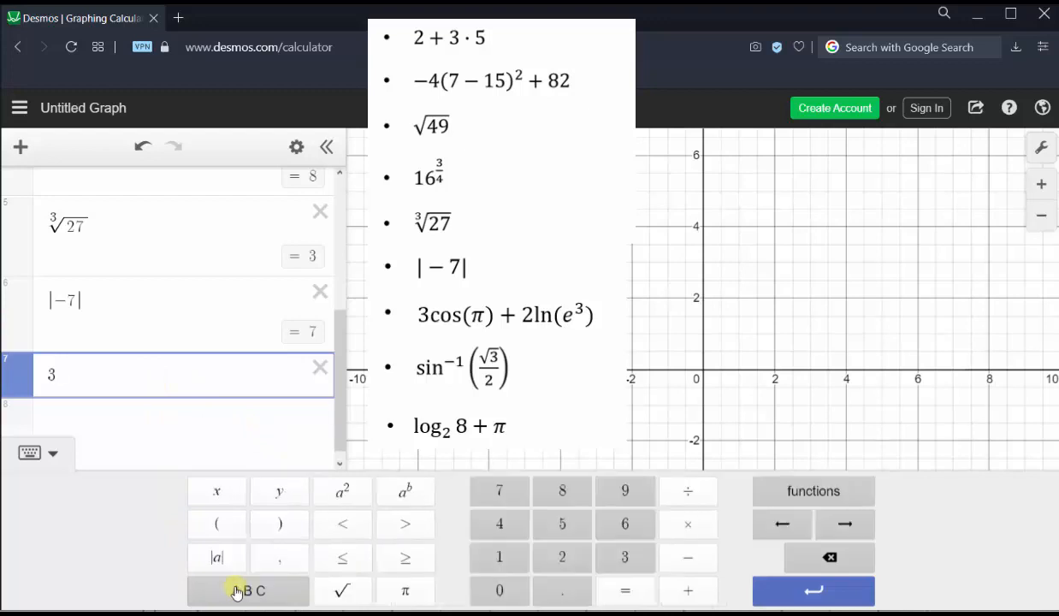
click(800, 491)
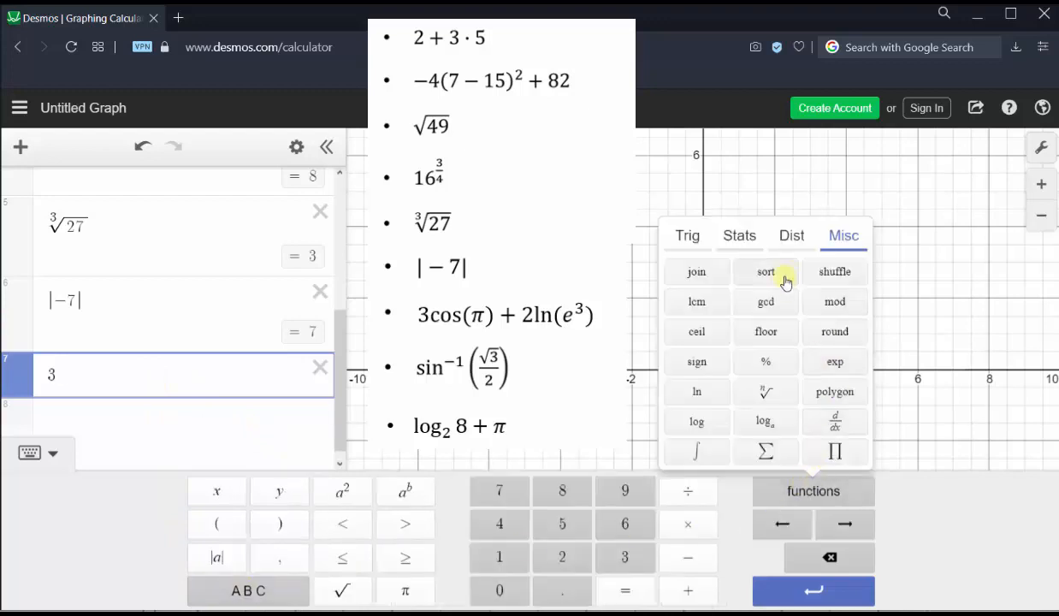
click(689, 240)
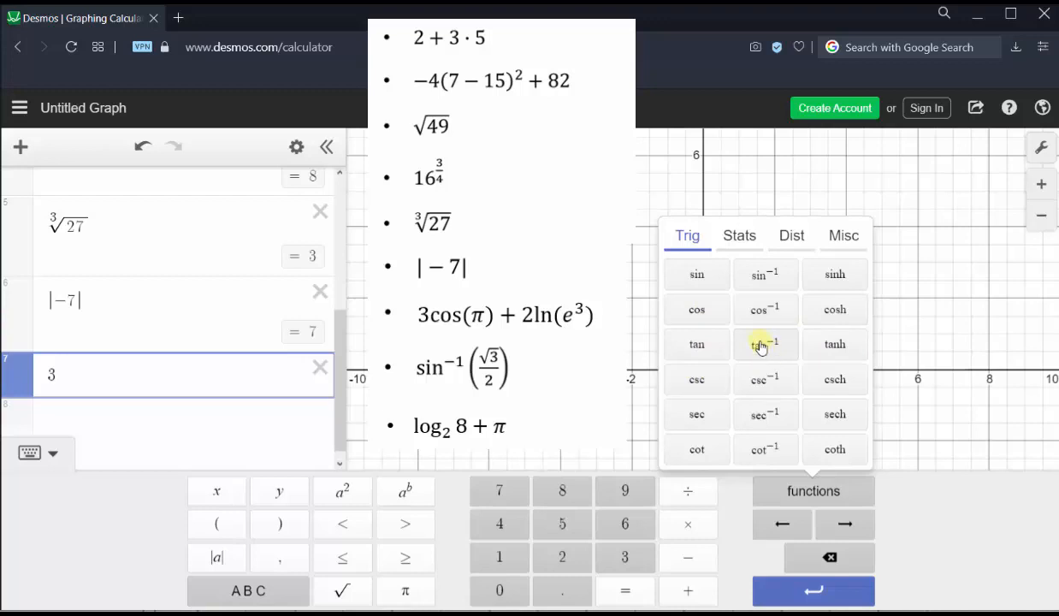
click(697, 310)
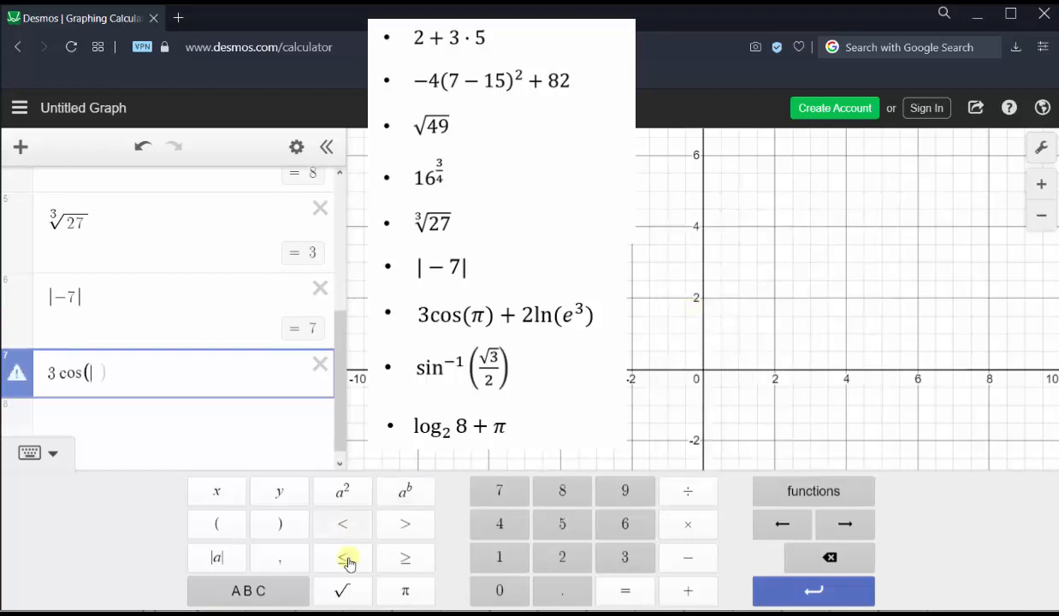
click(405, 592)
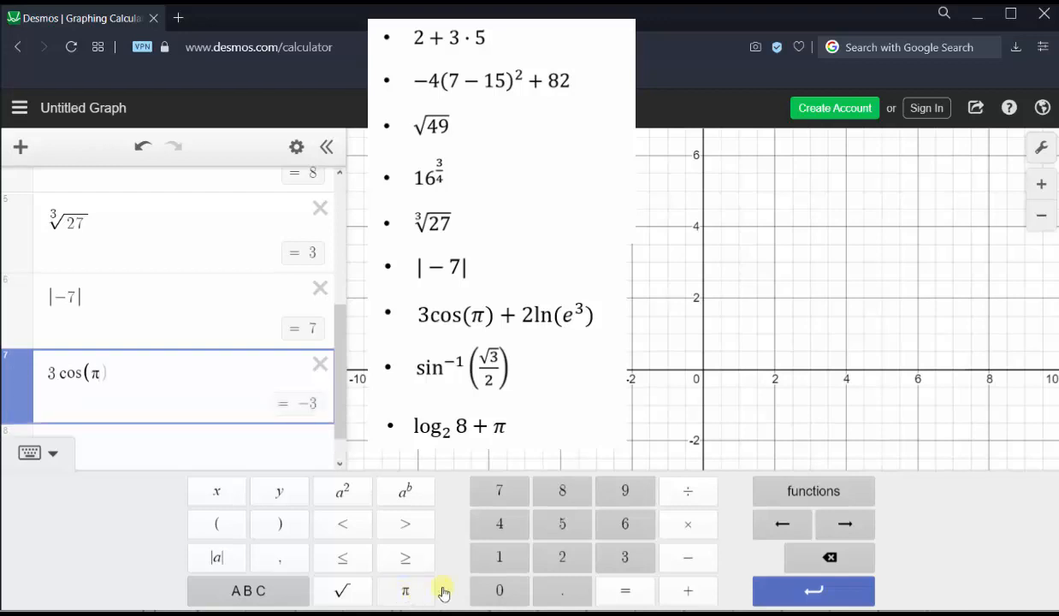
click(285, 525)
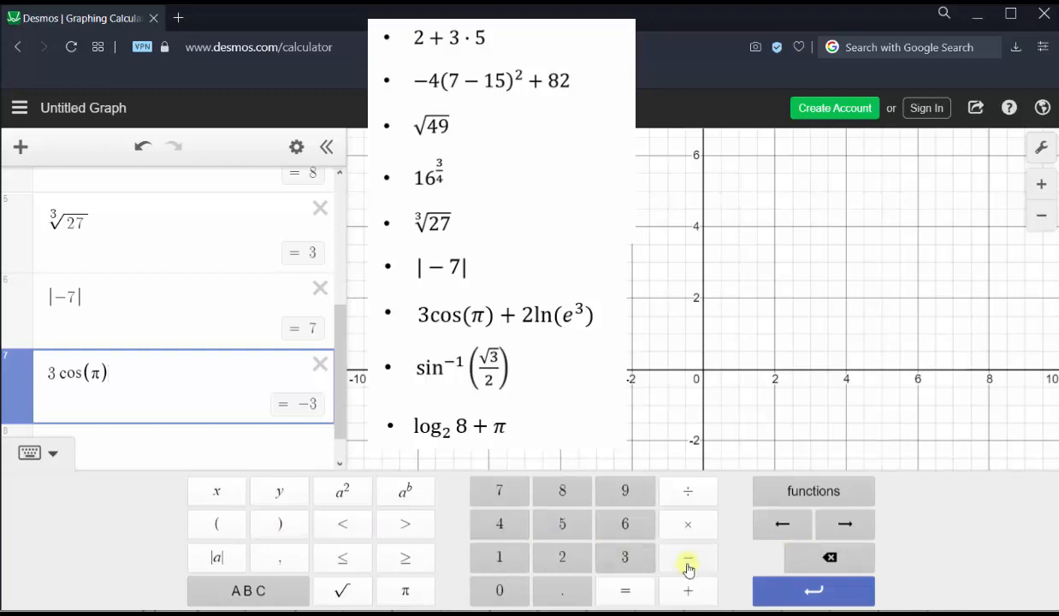
Complete the seventh expression by adding 2 times the natural logarithm of e raised to the power 3
click(688, 590)
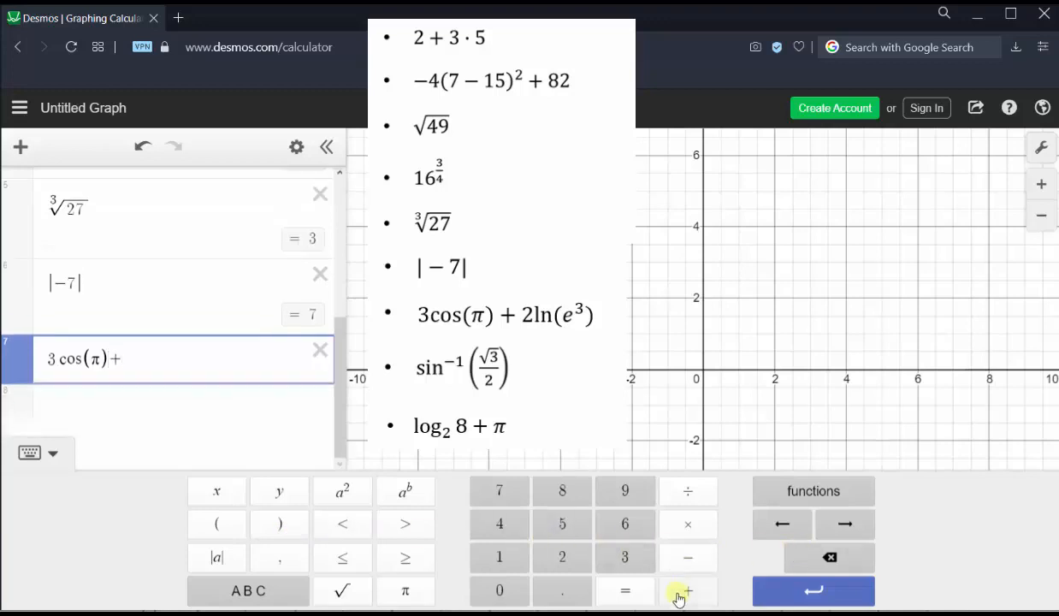
click(564, 559)
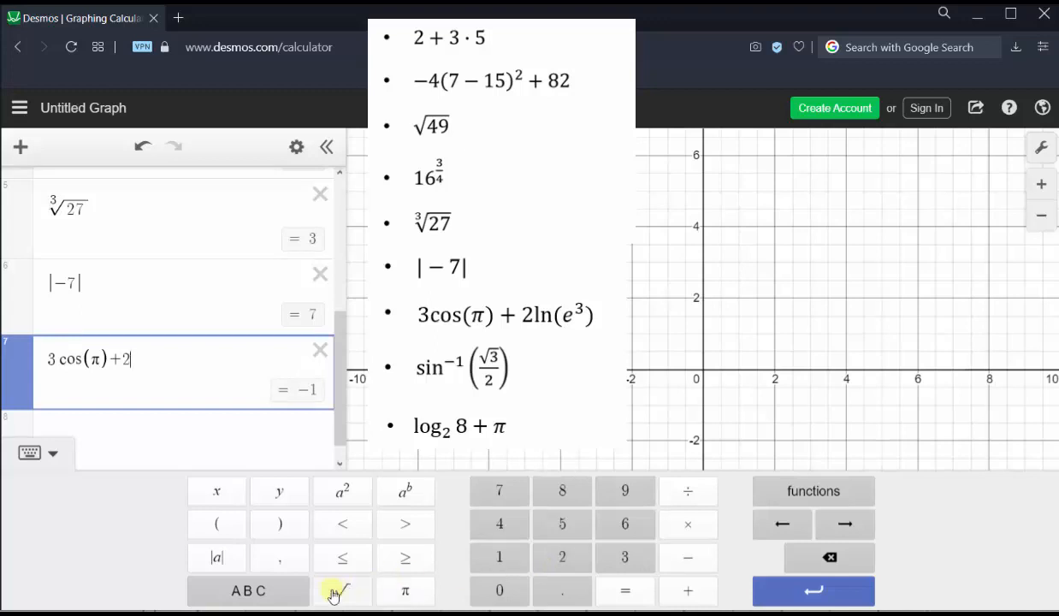
click(813, 492)
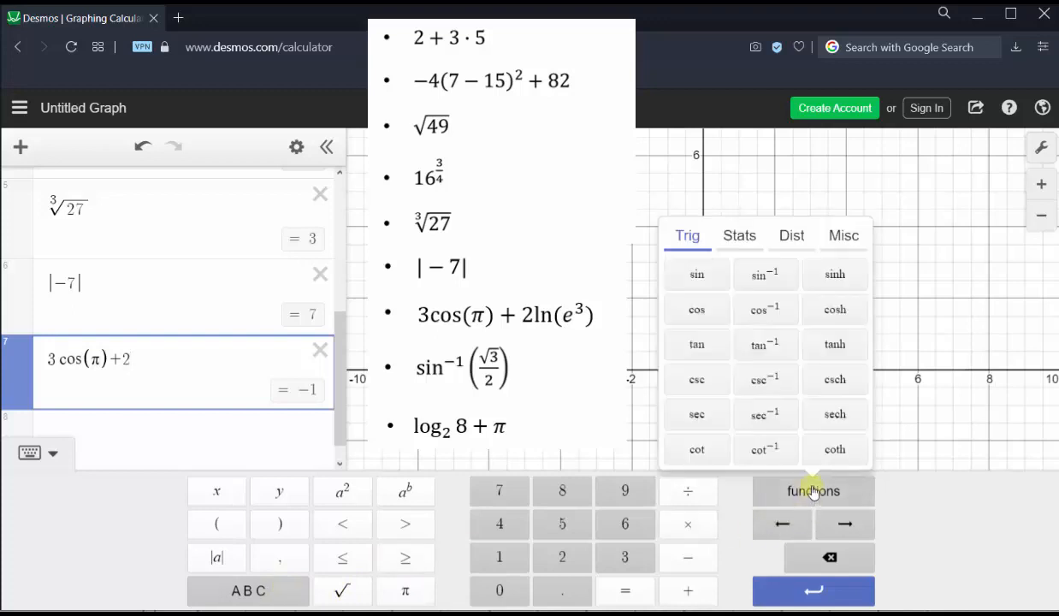
click(845, 238)
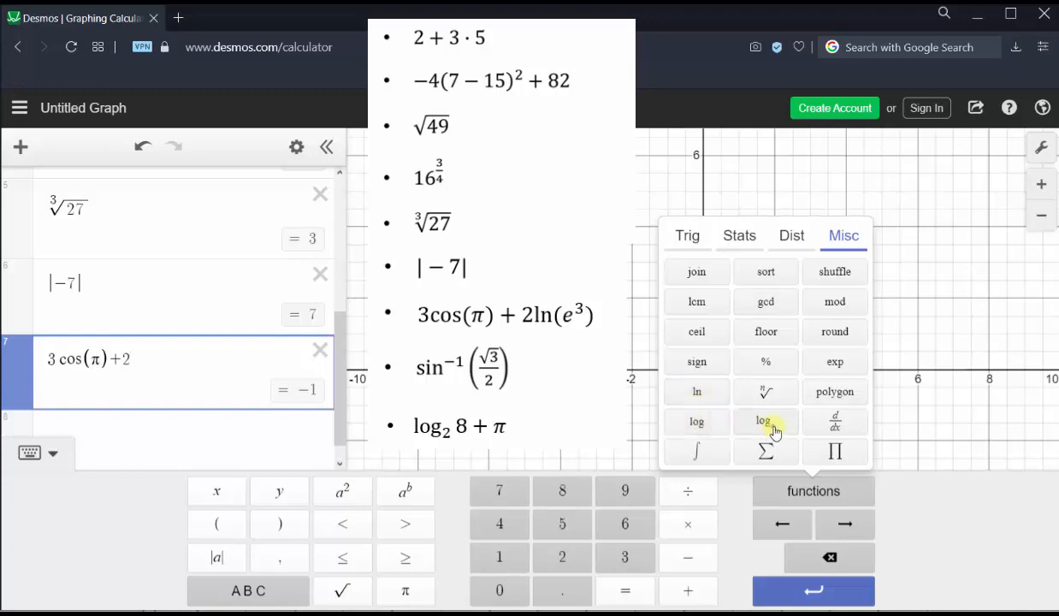
click(698, 392)
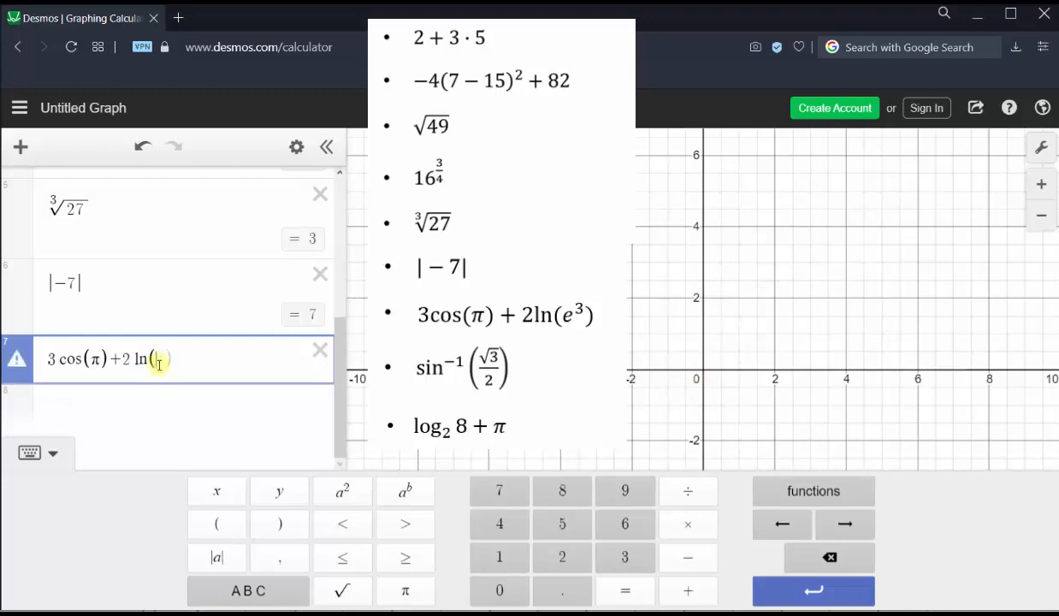
click(252, 591)
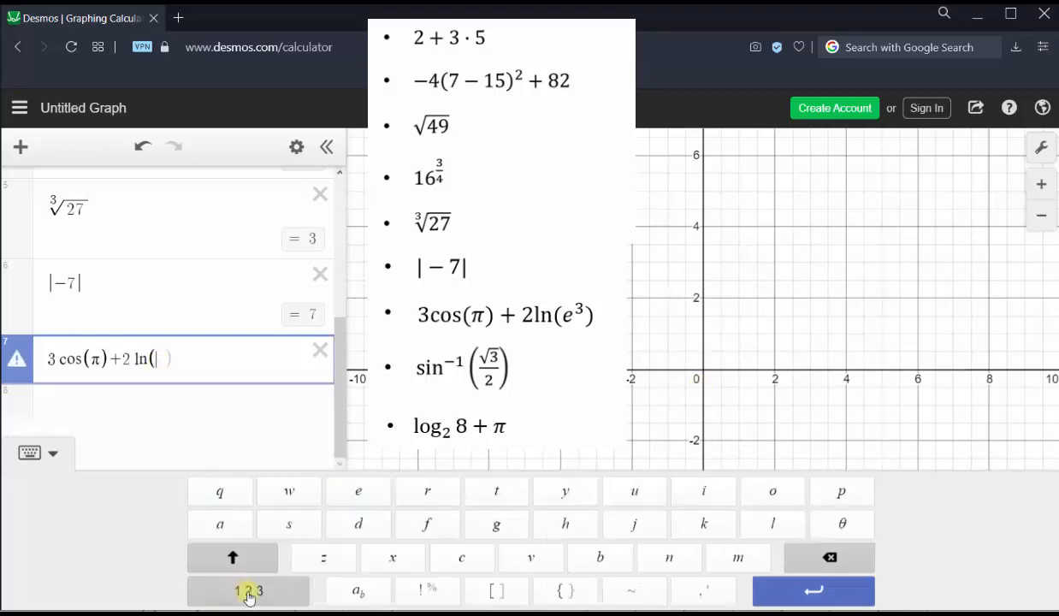
click(356, 496)
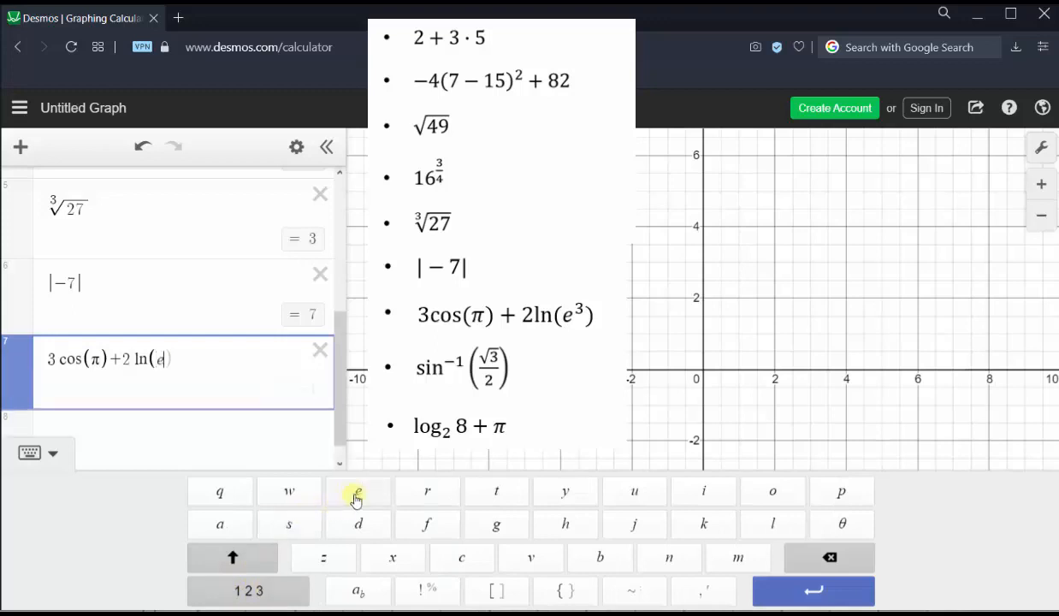
click(266, 599)
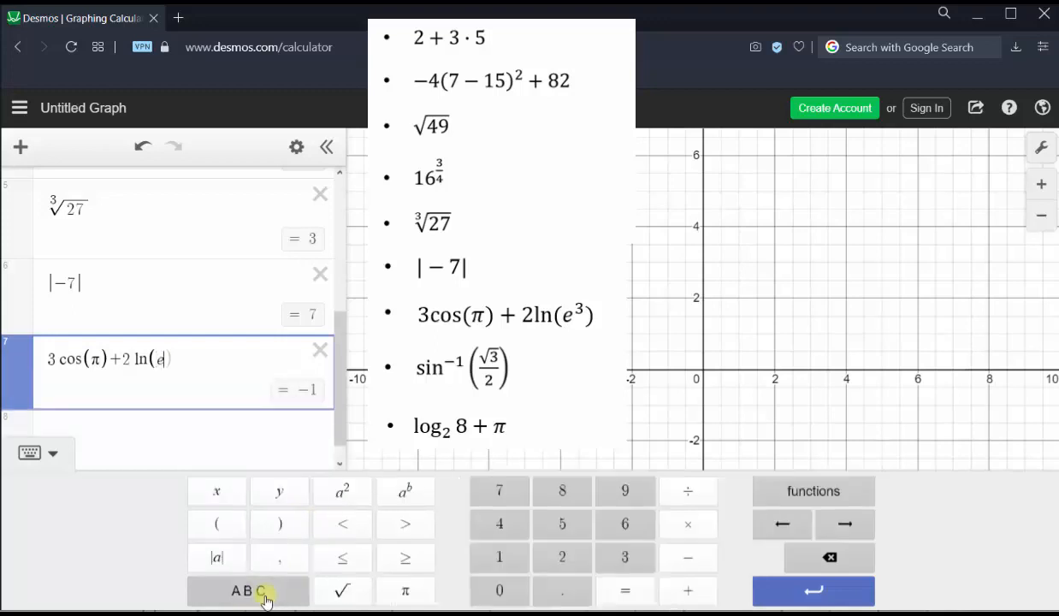
click(405, 492)
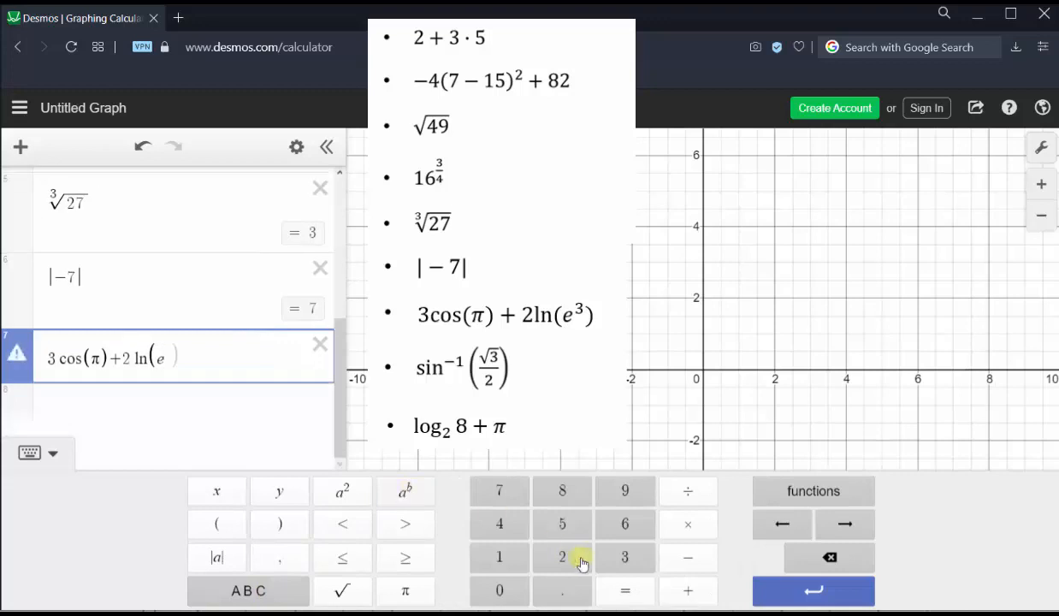
click(625, 557)
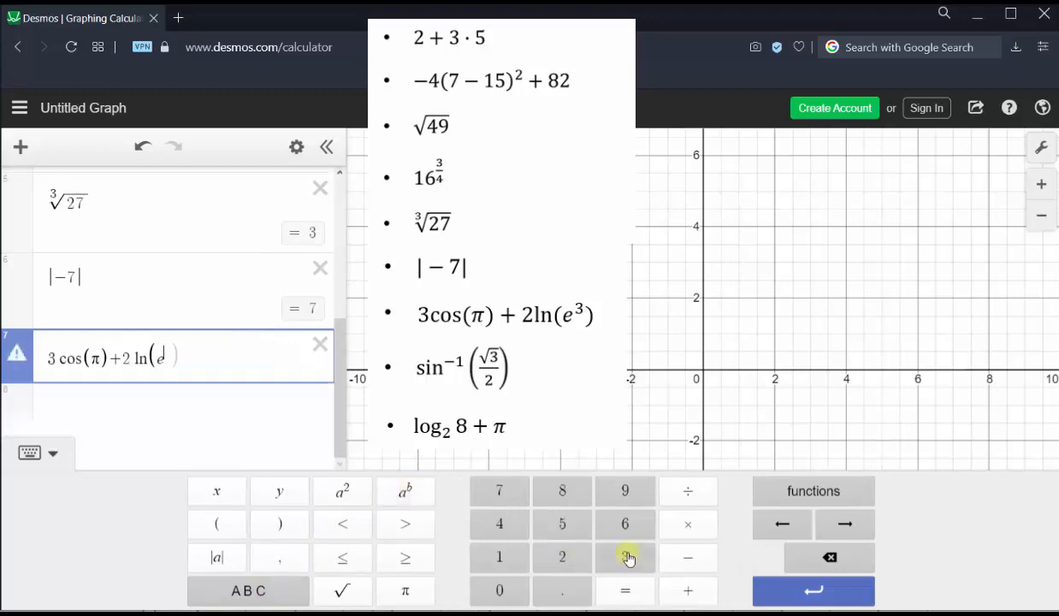
click(847, 529)
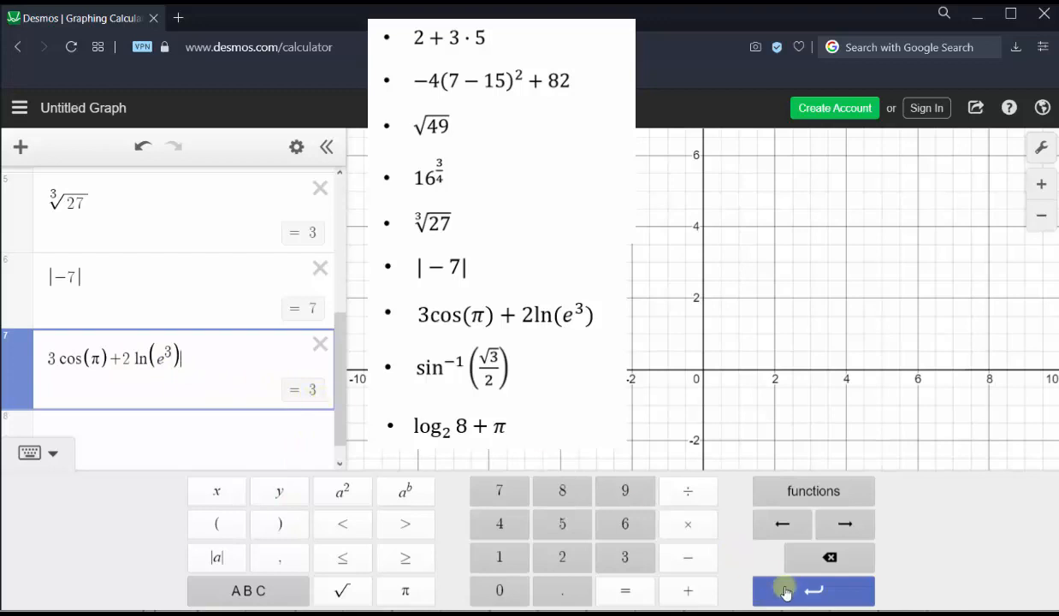
Enter the inverse sine of the fraction √3 over 2 as the eighth expression
click(813, 593)
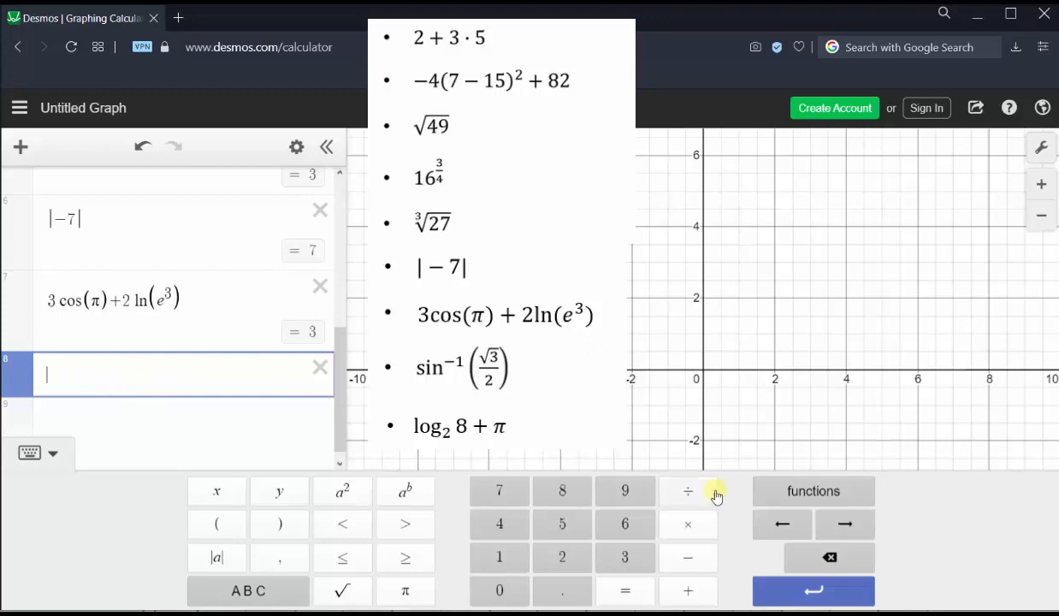
click(764, 485)
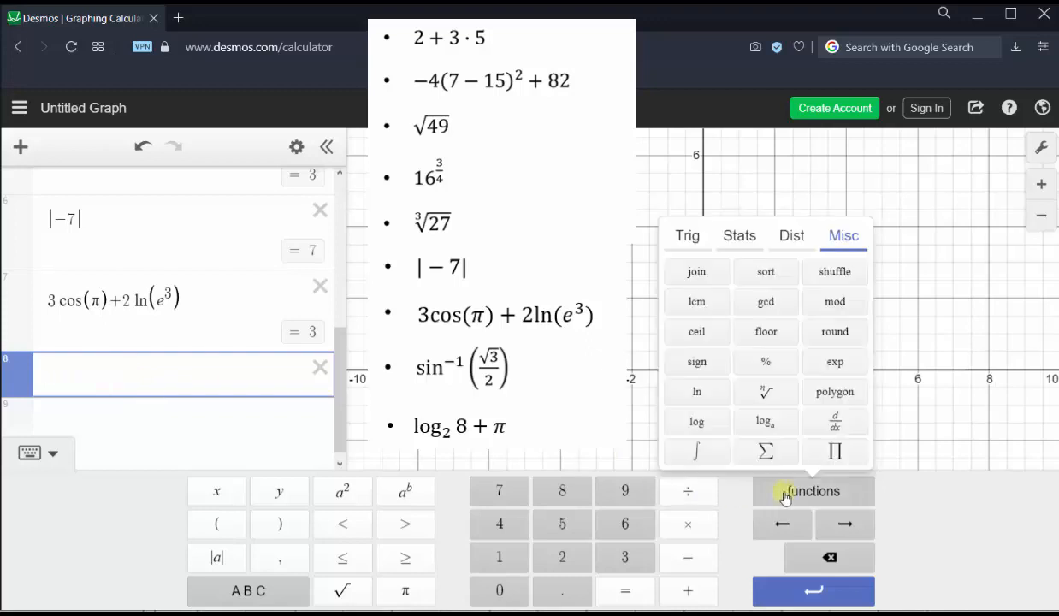
click(687, 236)
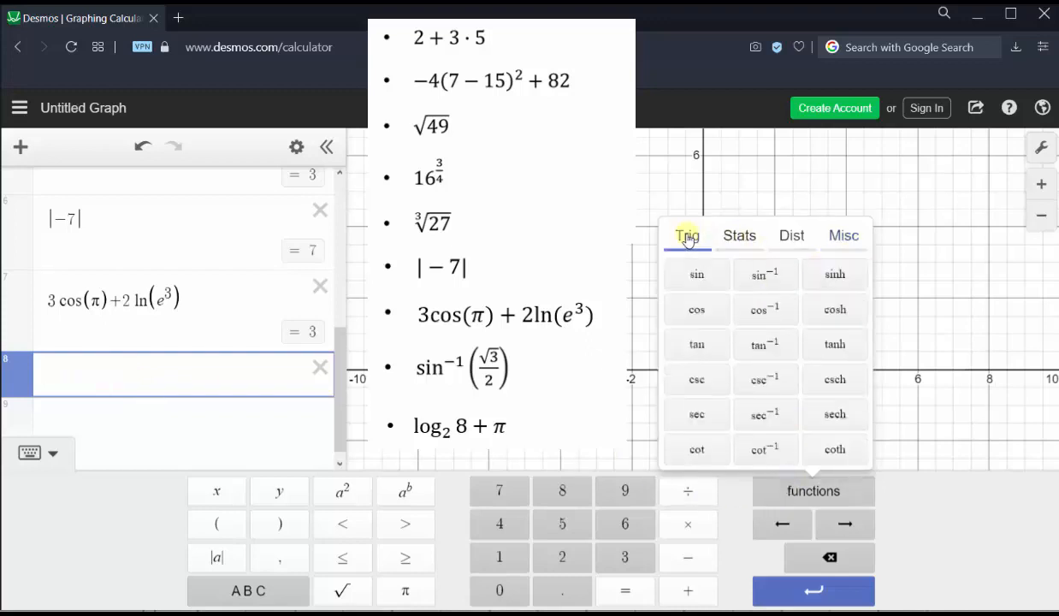
click(766, 276)
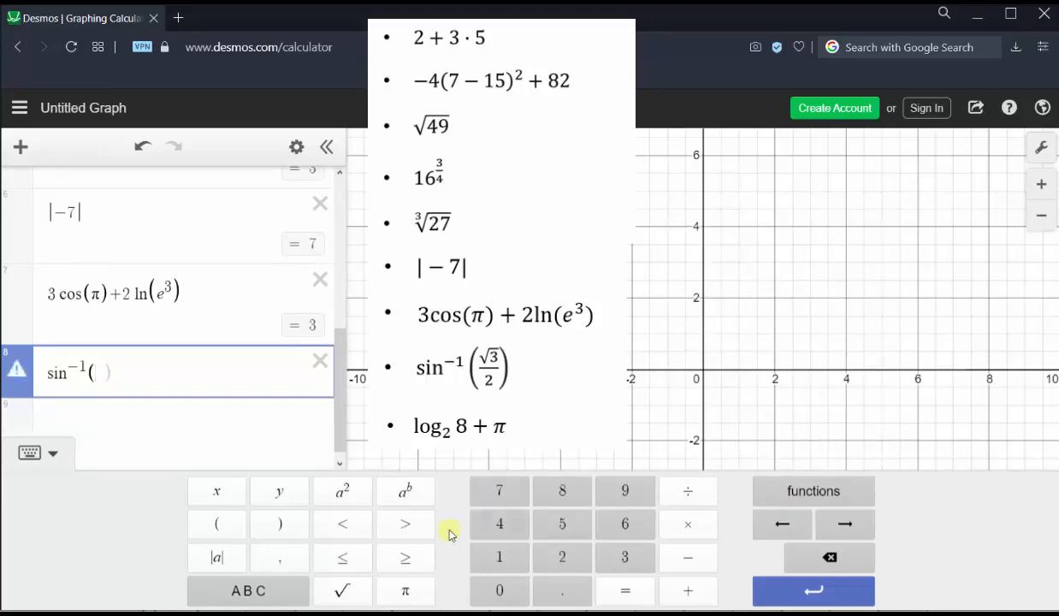
click(341, 590)
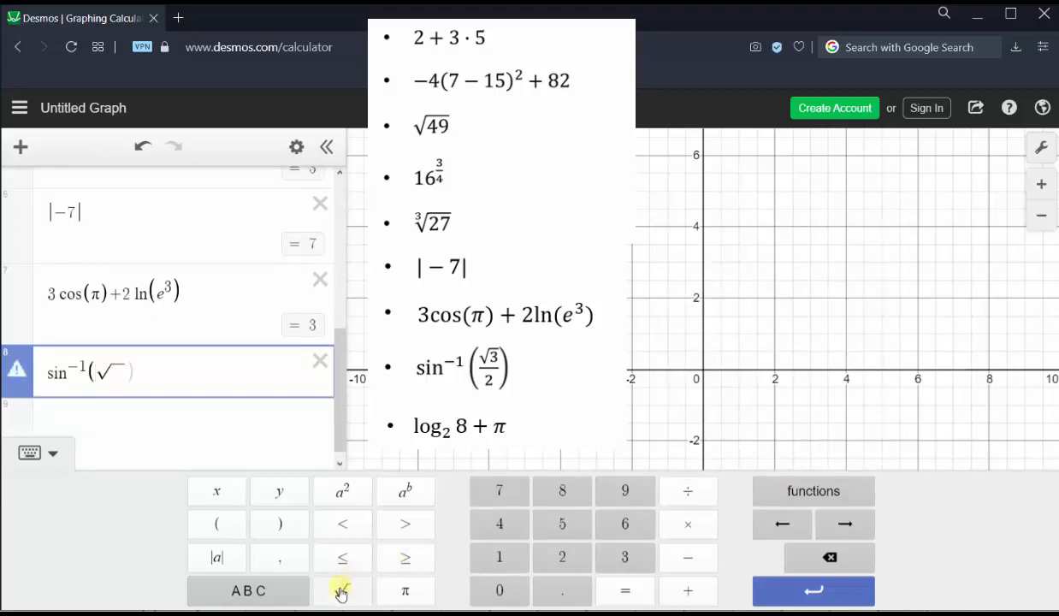
click(626, 560)
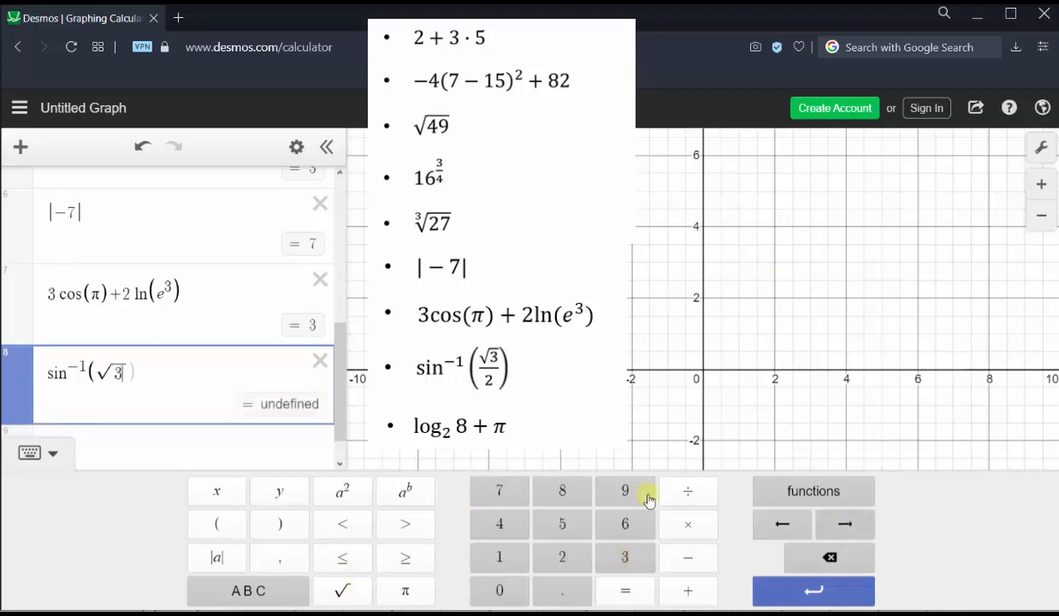
click(837, 525)
click(688, 491)
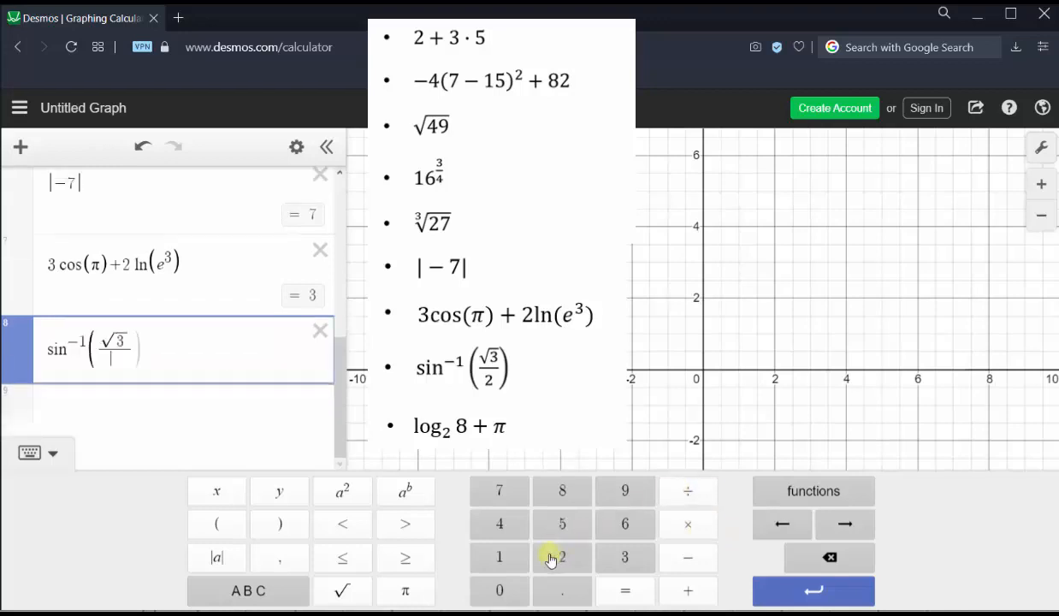
click(556, 557)
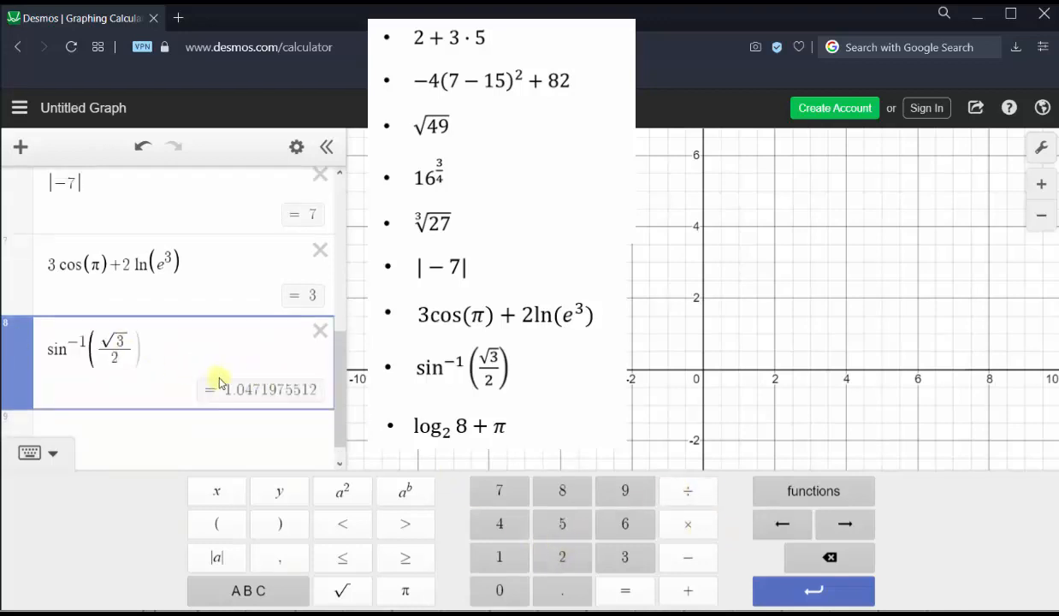
click(847, 525)
click(281, 525)
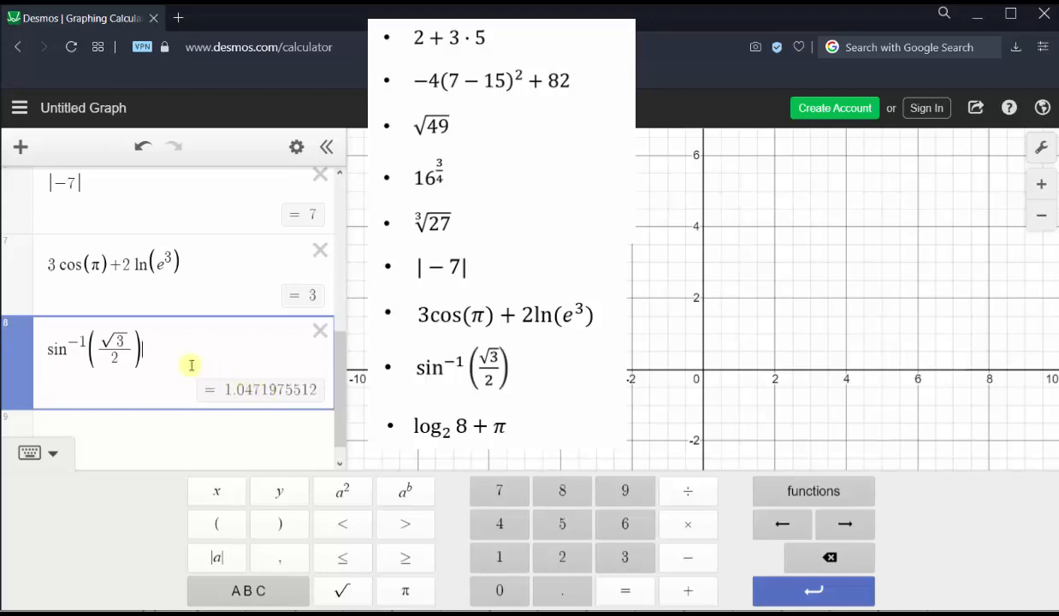
Enter the base-2 logarithm of 8 plus π as the ninth expression
click(133, 438)
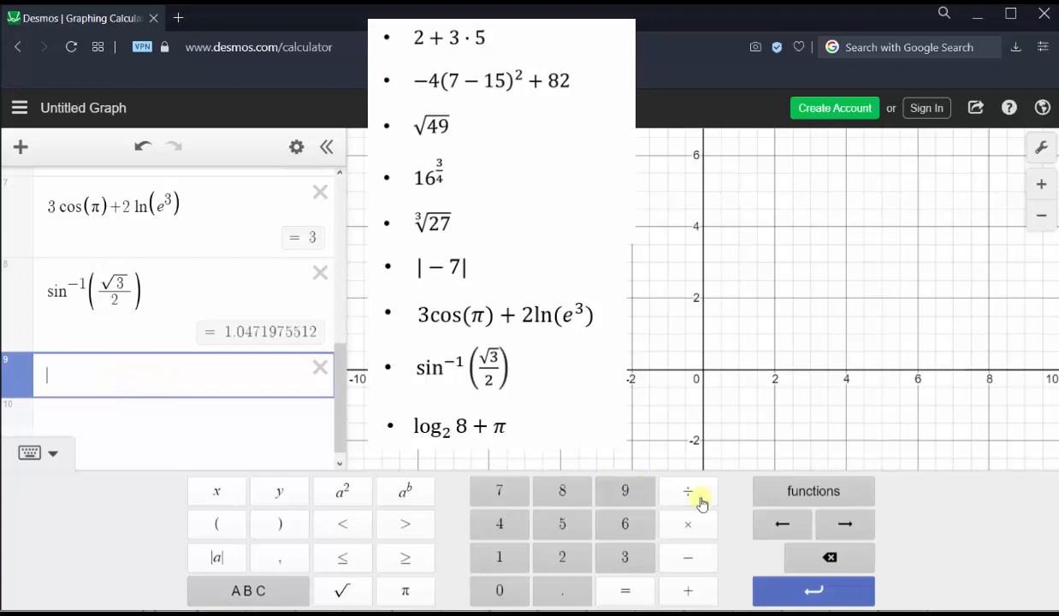
click(774, 491)
click(844, 236)
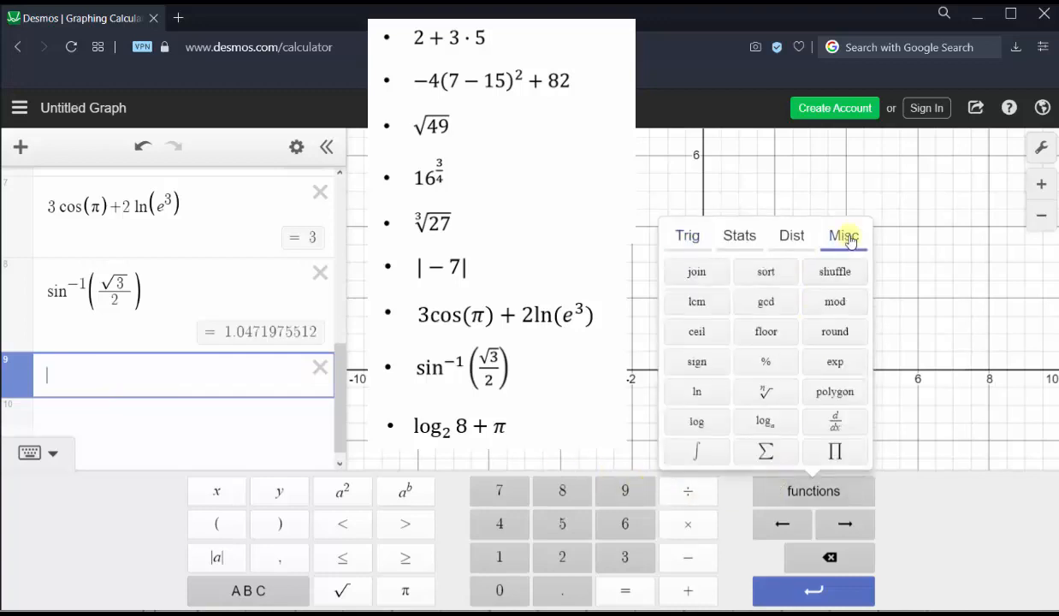
click(761, 423)
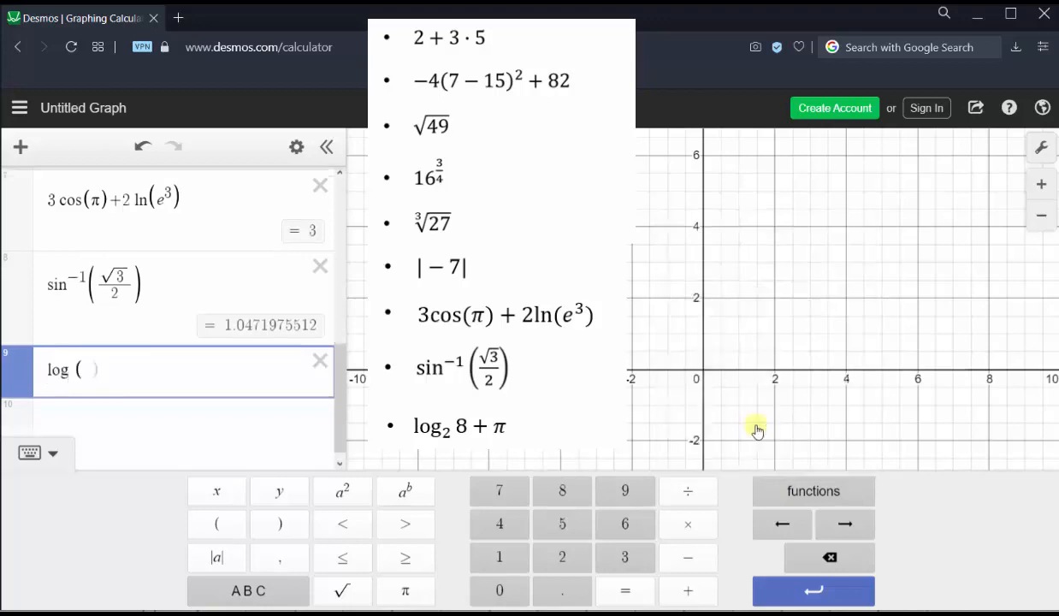
click(562, 557)
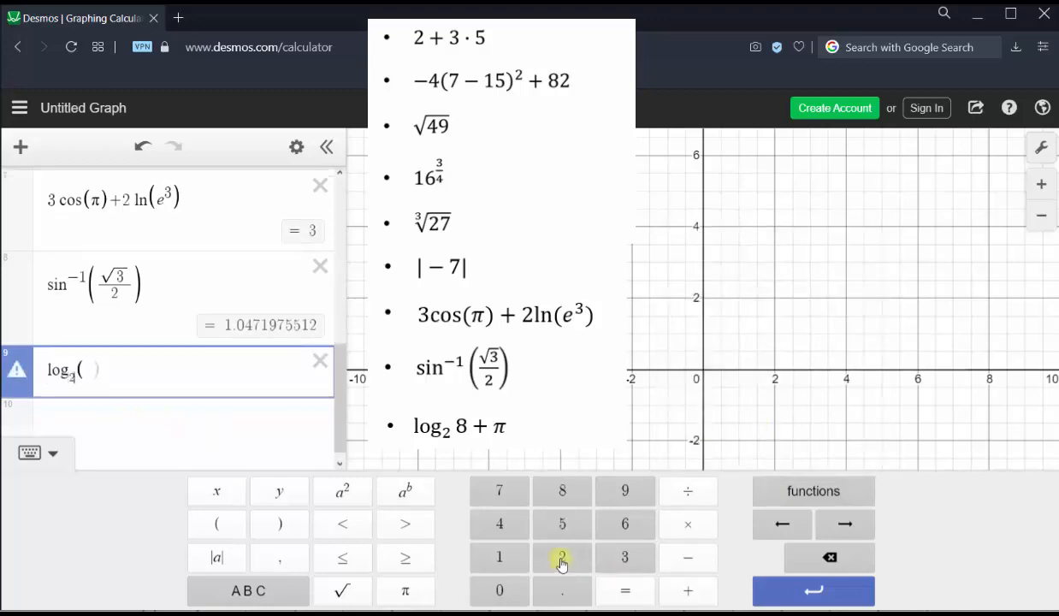
click(840, 524)
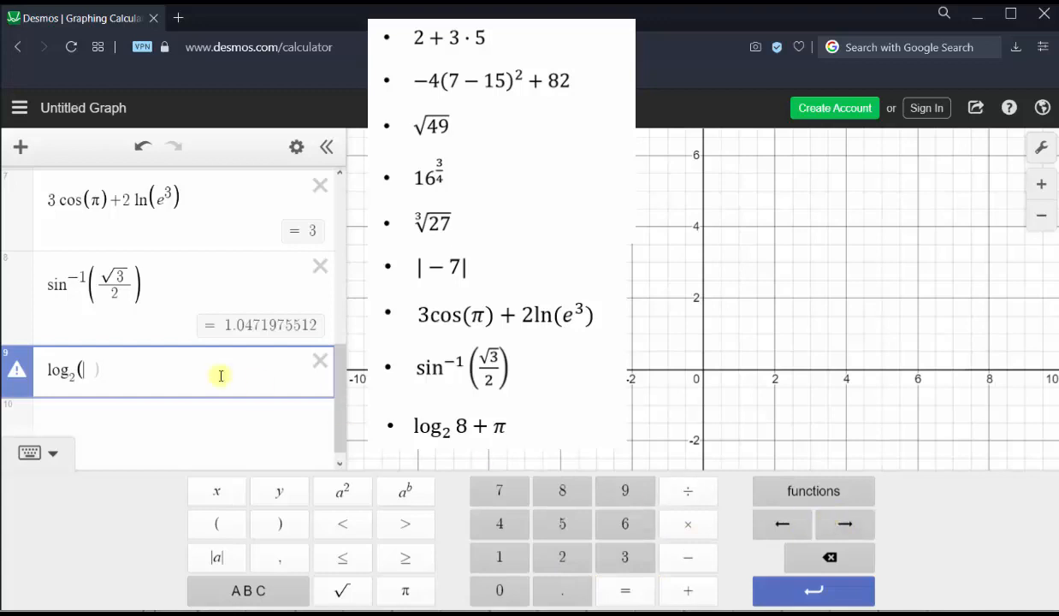
click(558, 491)
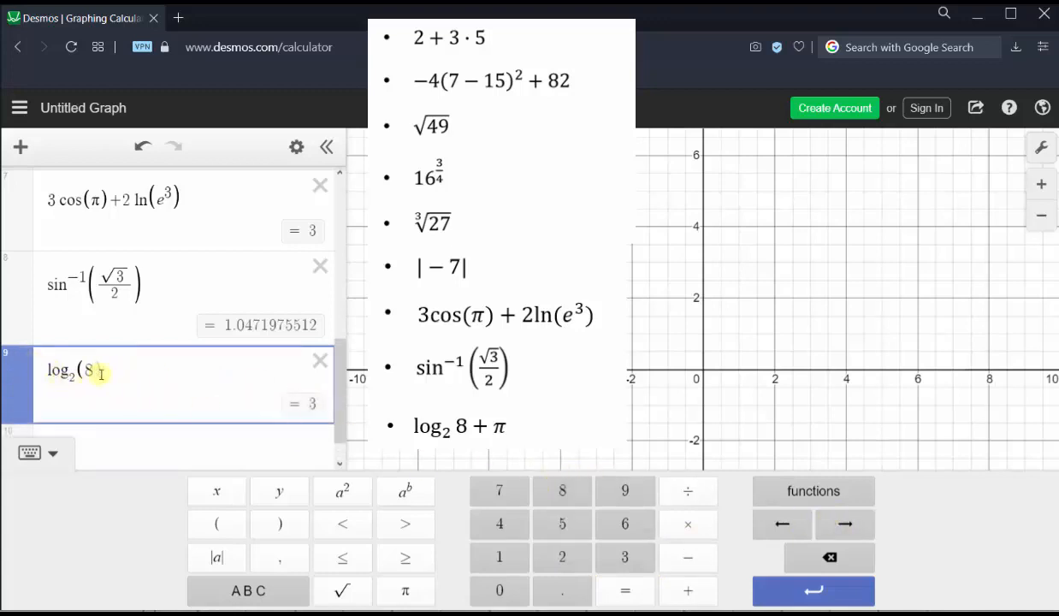
click(282, 523)
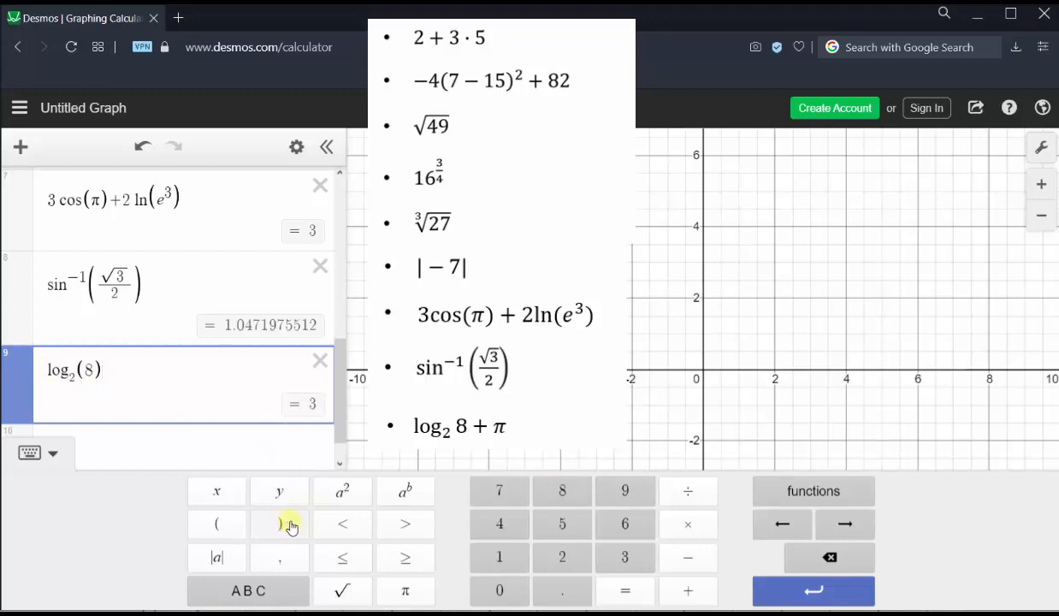
click(688, 591)
click(406, 590)
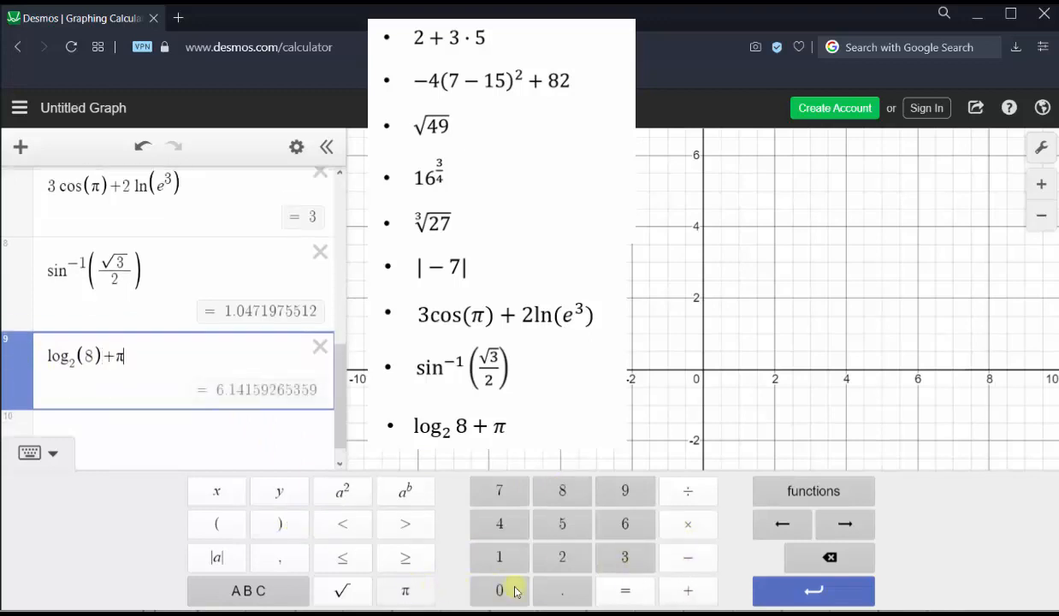
click(784, 592)
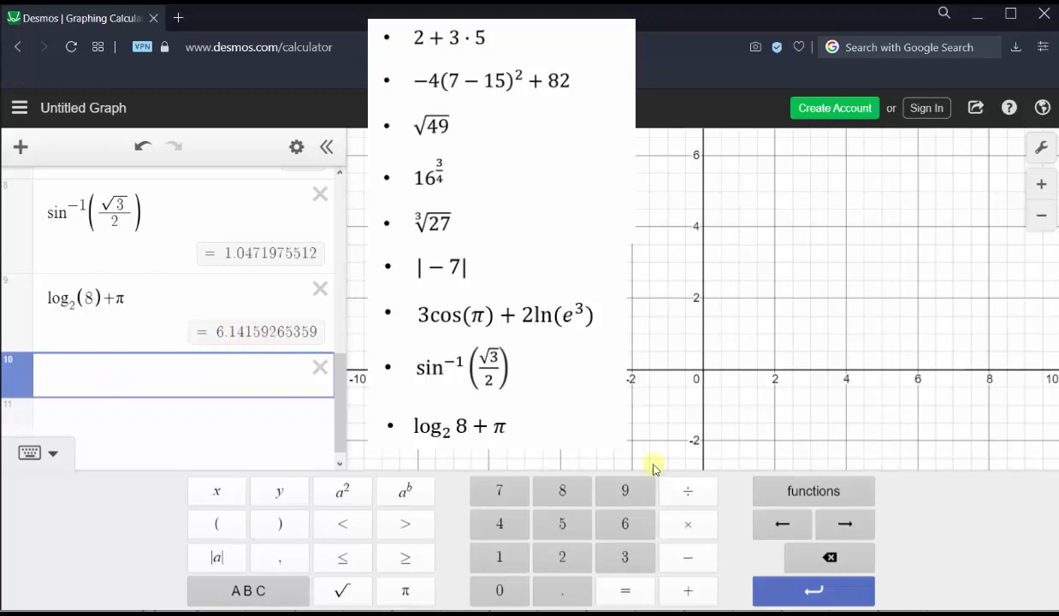
click(797, 486)
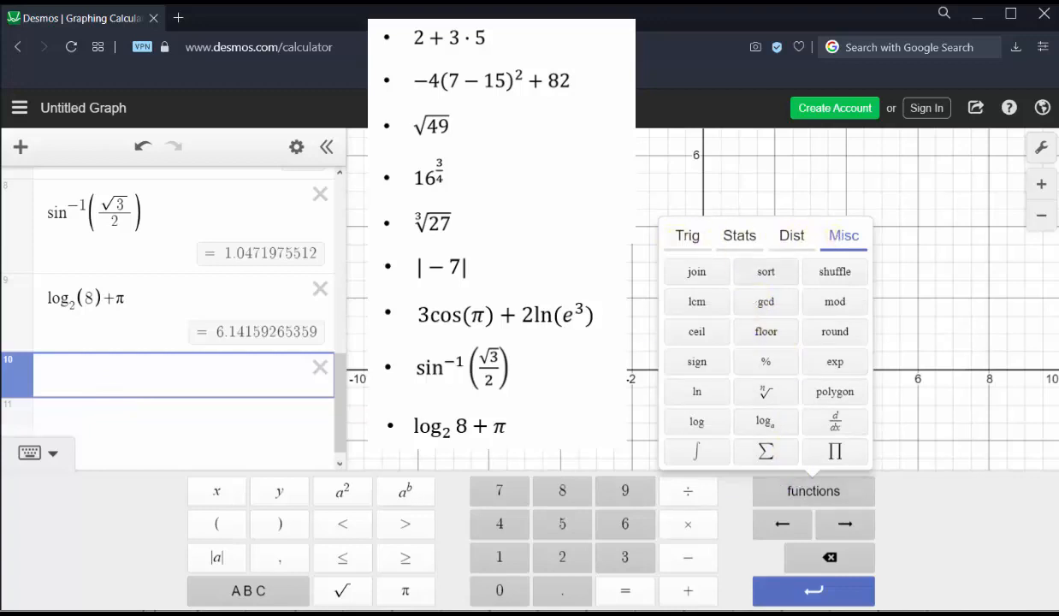
click(319, 367)
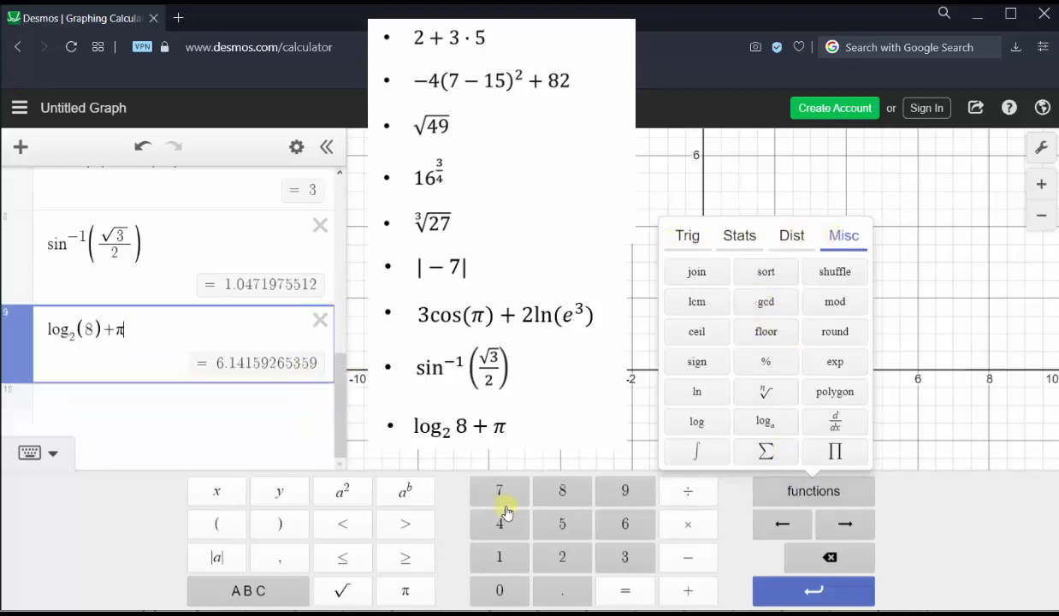